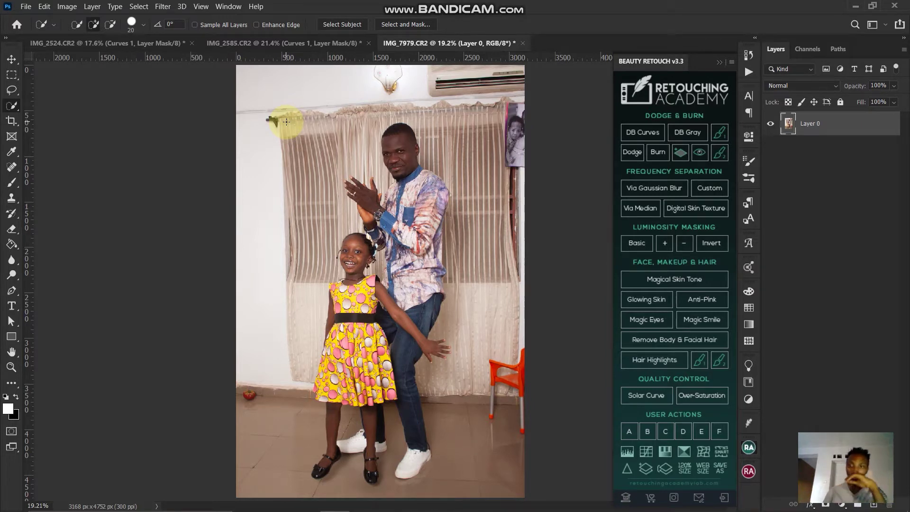
# Collapse the BEAUTY RETOUCH v3.3 extension to free up the workspace
pyautogui.click(719, 62)
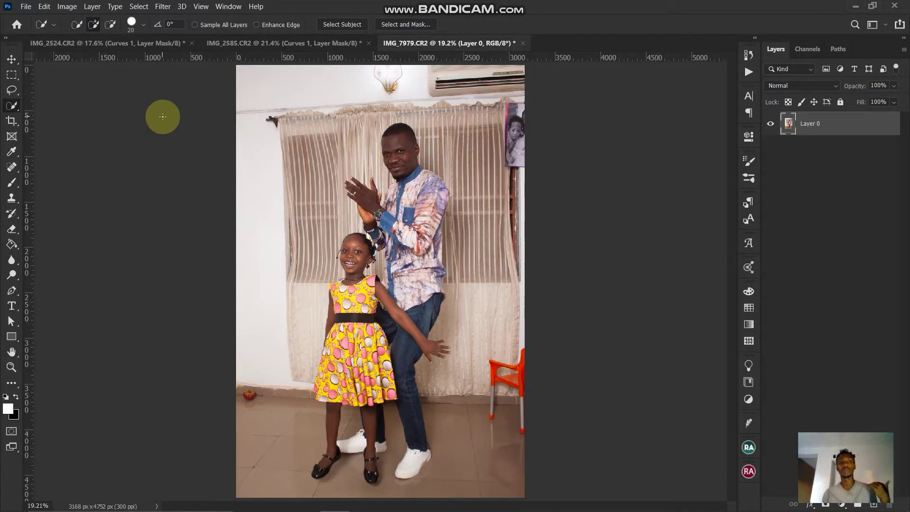
pyautogui.rightClick(14, 106)
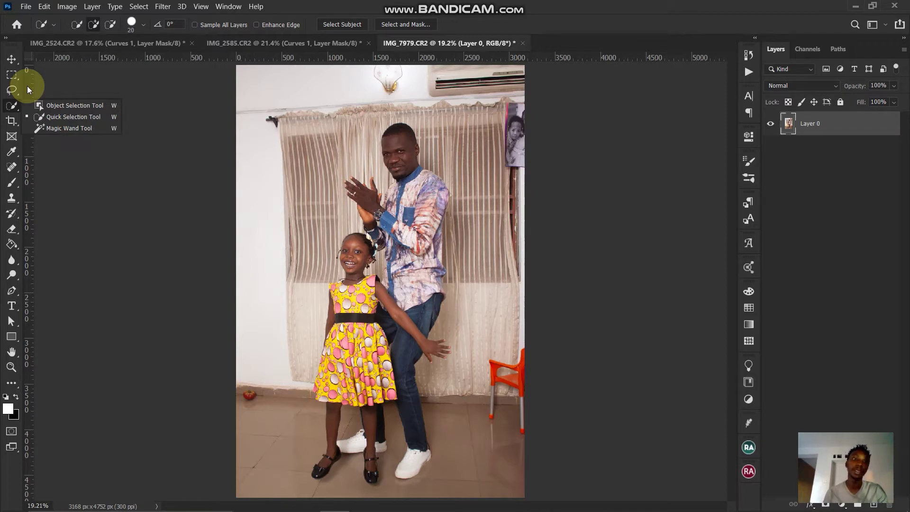
pyautogui.click(9, 91)
pyautogui.rightClick(8, 91)
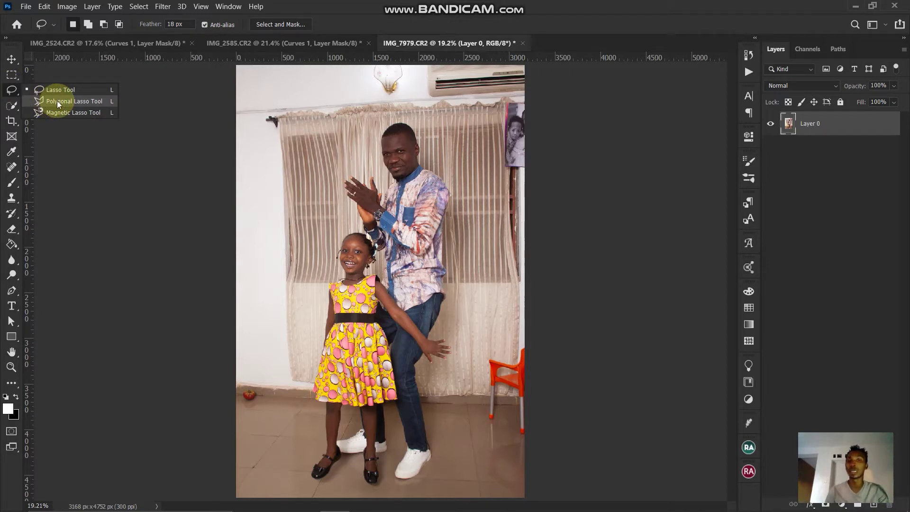
pyautogui.click(11, 105)
pyautogui.rightClick(11, 106)
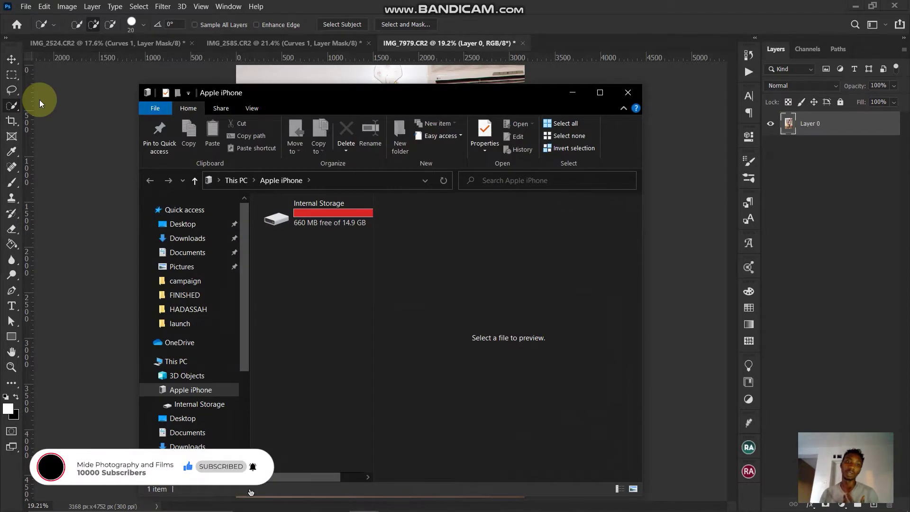
pyautogui.click(740, 122)
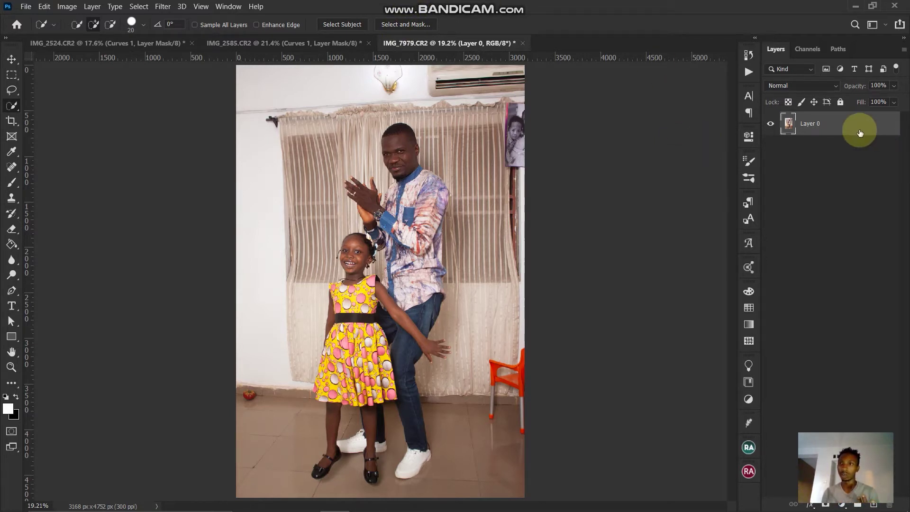
# Try a Quick Selection stroke from the curtain down across the two people and clear the selection
pyautogui.moveTo(349, 142)
pyautogui.mouseDown()
pyautogui.moveTo(298, 101)
pyautogui.moveTo(319, 240)
pyautogui.moveTo(449, 365)
pyautogui.mouseUp()
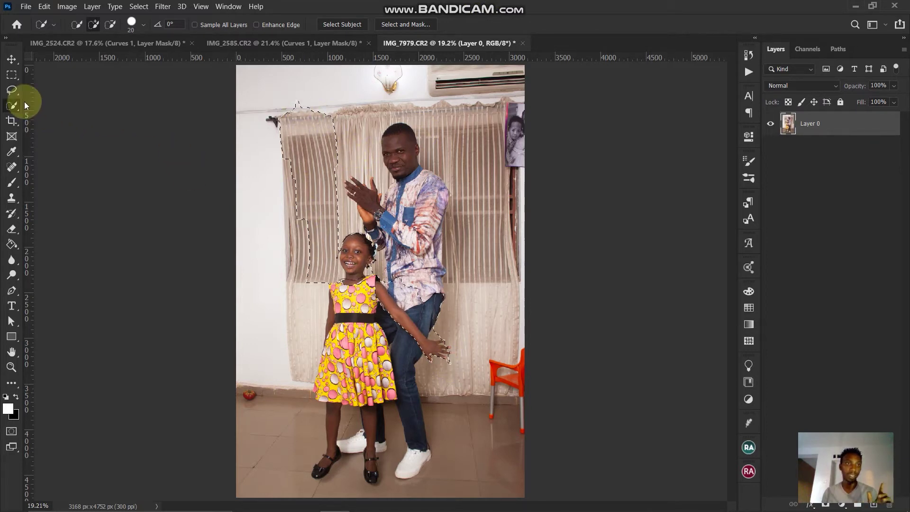
pyautogui.hotkey('ctrl', 'd')
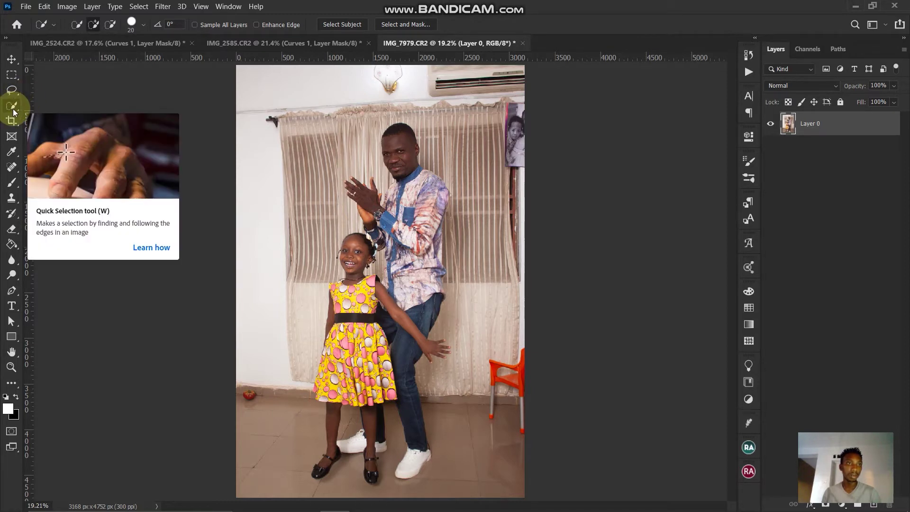
# Select the man and the girl together with the Object Selection tool in Rectangle mode
pyautogui.rightClick(12, 106)
pyautogui.click(60, 105)
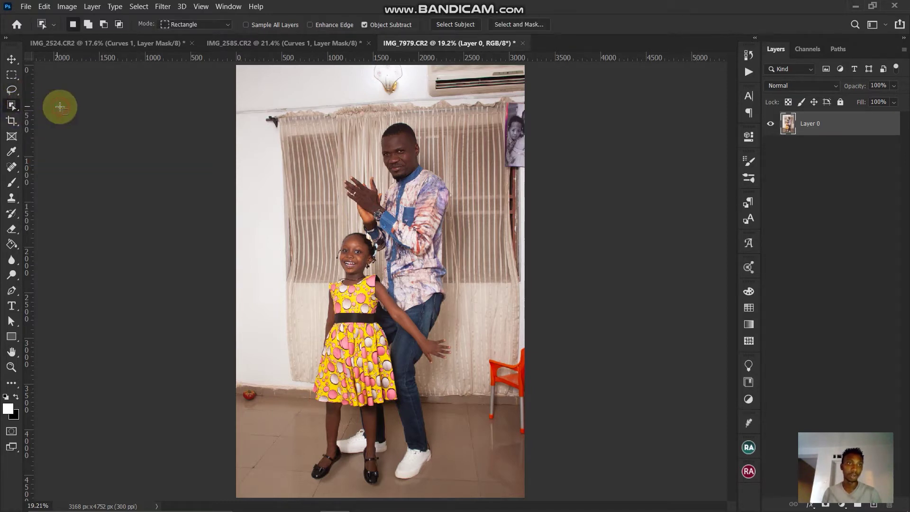
pyautogui.moveTo(290, 108); pyautogui.dragTo(482, 424)
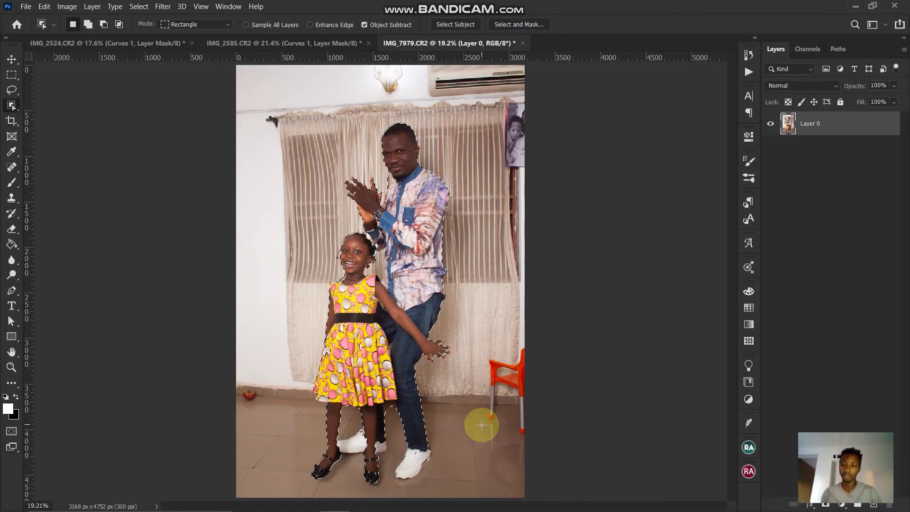
# Examine the selection edges along the girl, the man's shirt, the outstretched hand, the legs and the shoes
pyautogui.hotkey('ctrl', '+')
pyautogui.hotkey('ctrl', '+')
pyautogui.hotkey('ctrl', '+')
pyautogui.hotkey('ctrl', '+')
pyautogui.hotkey('ctrl', '+')
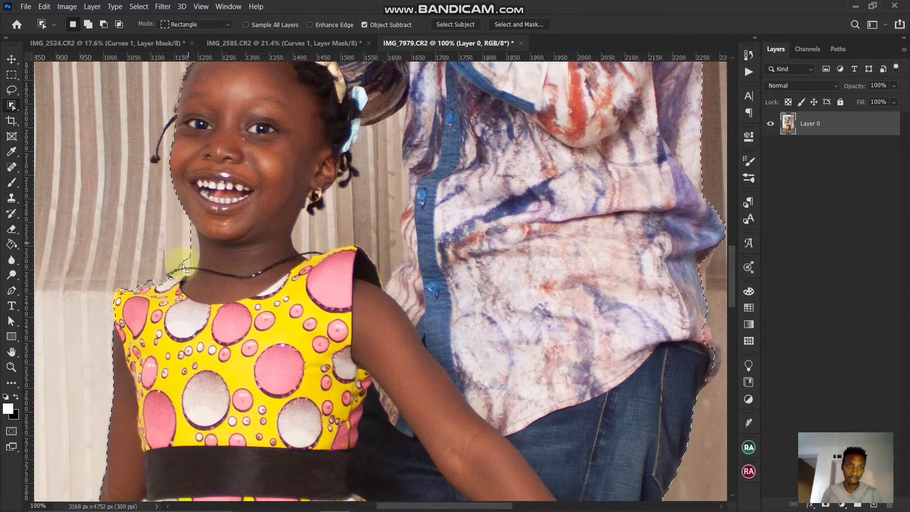
pyautogui.moveTo(580, 305); pyautogui.dragTo(417, 183)
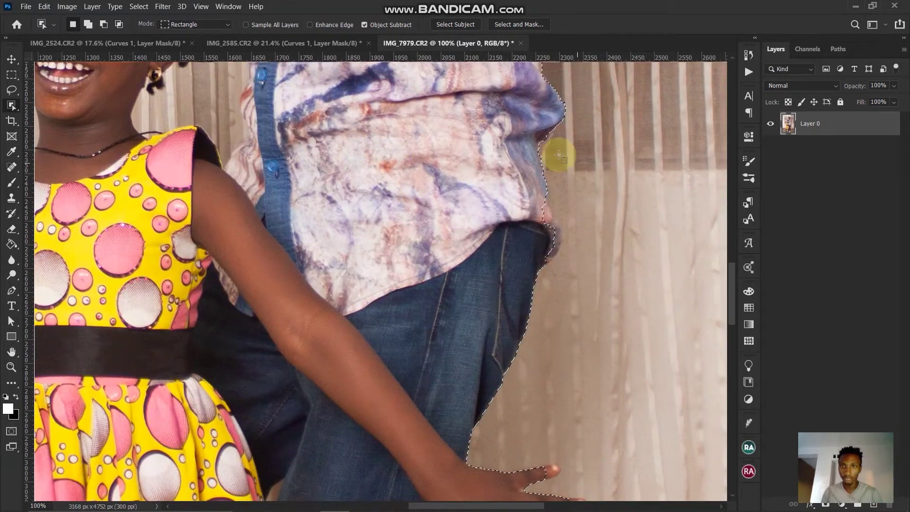
pyautogui.scroll(-5, 560, 156)
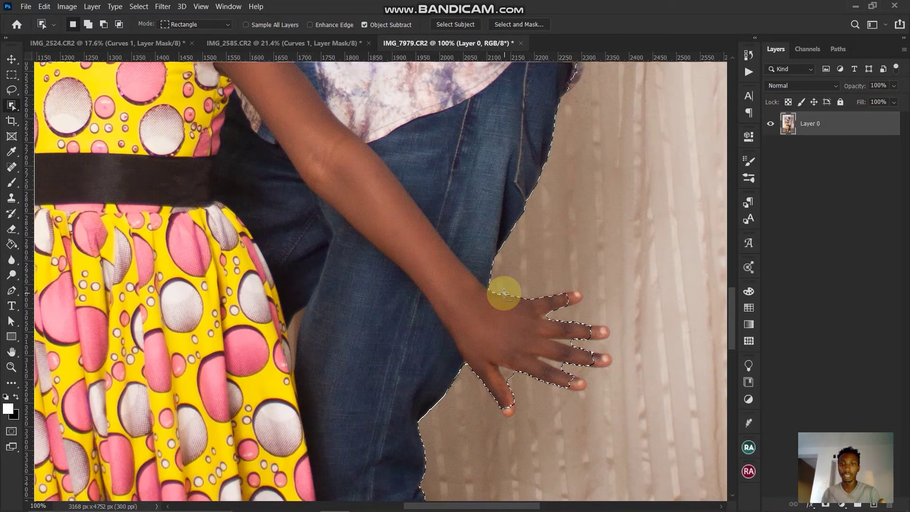
pyautogui.moveTo(442, 305); pyautogui.dragTo(463, 101)
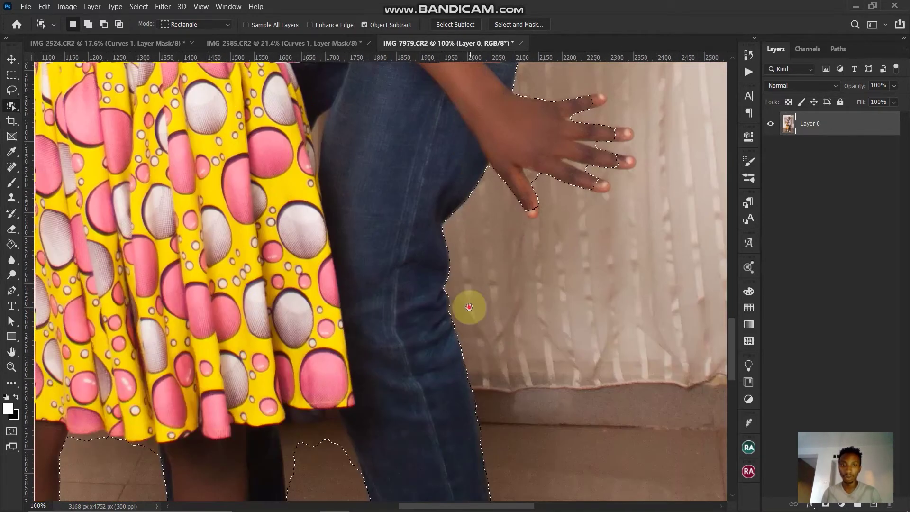
pyautogui.moveTo(469, 307); pyautogui.dragTo(528, 116)
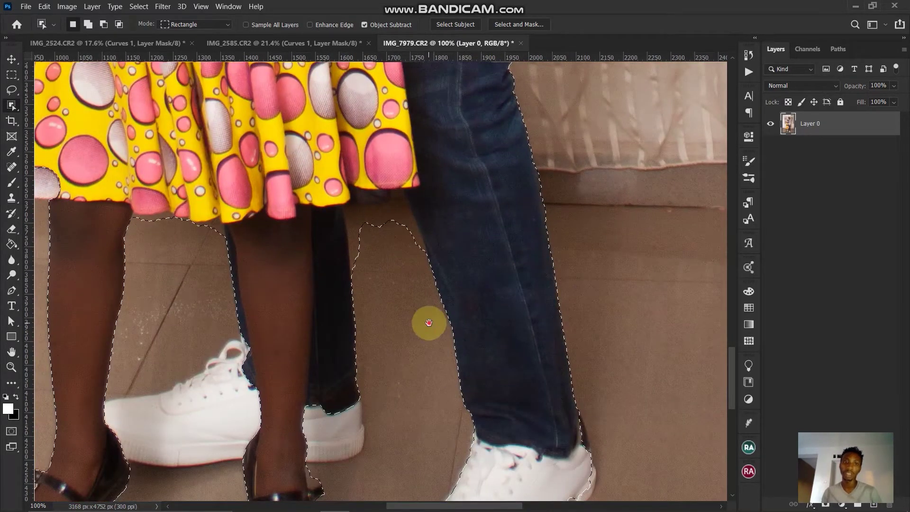
pyautogui.moveTo(429, 323); pyautogui.dragTo(468, 154)
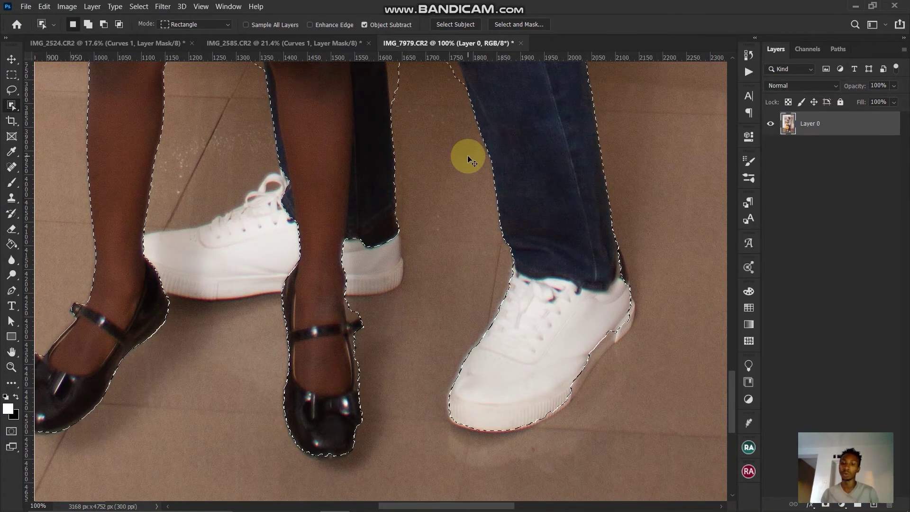
pyautogui.hotkey('ctrl', '0')
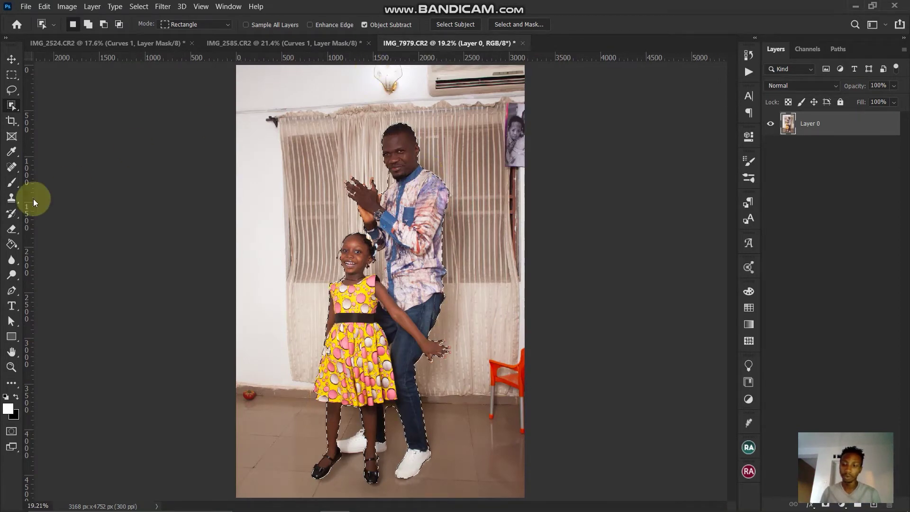
# Add the missed edge of the man's shoulder and sleeve to the selection with the Quick Selection tool
pyautogui.hotkey('ctrl', '+')
pyautogui.hotkey('ctrl', '+')
pyautogui.hotkey('ctrl', '+')
pyautogui.hotkey('ctrl', '+')
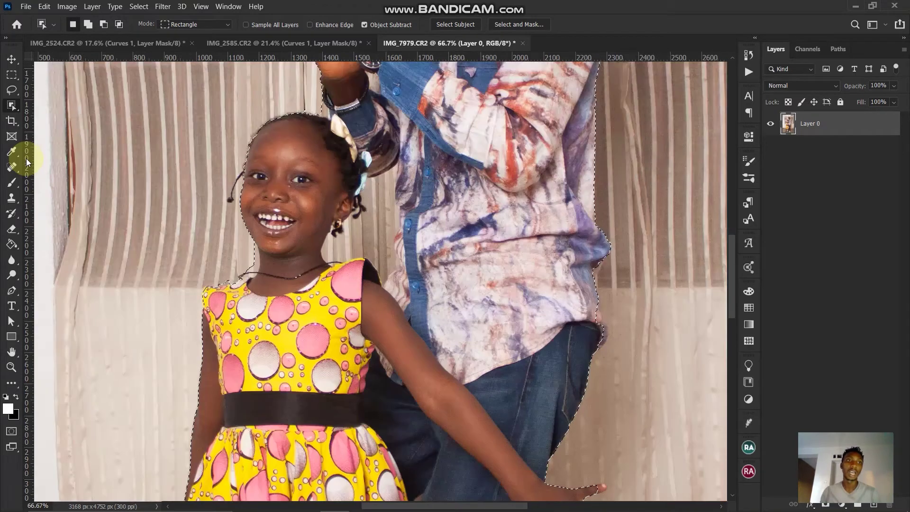
pyautogui.scroll(3, 27, 185)
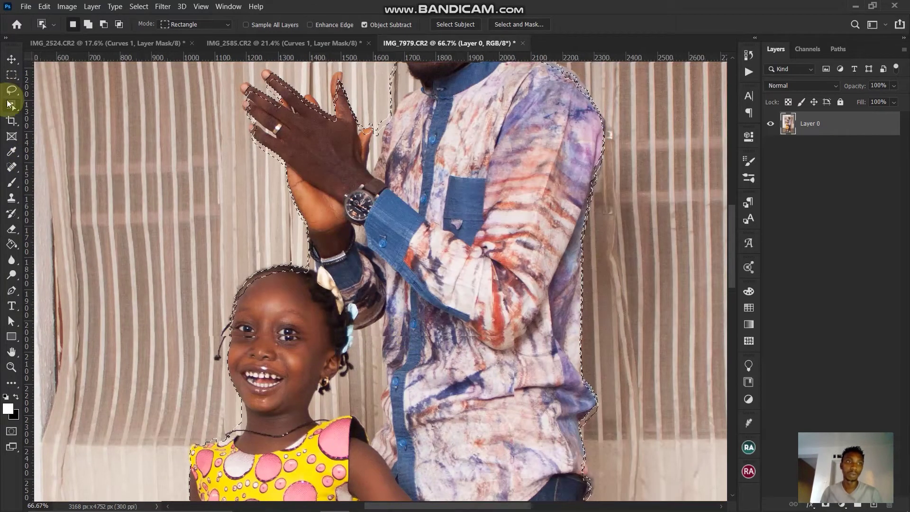
pyautogui.rightClick(11, 105)
pyautogui.click(58, 116)
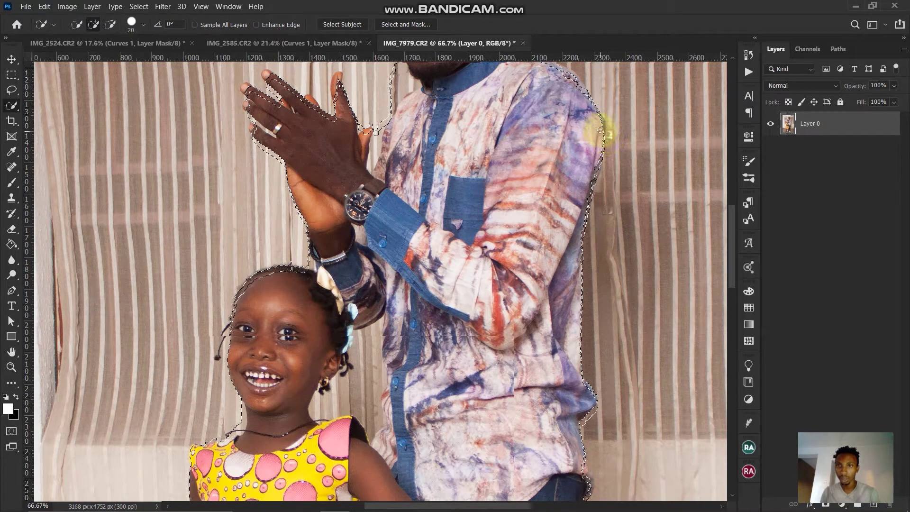
pyautogui.moveTo(601, 130); pyautogui.dragTo(605, 130)
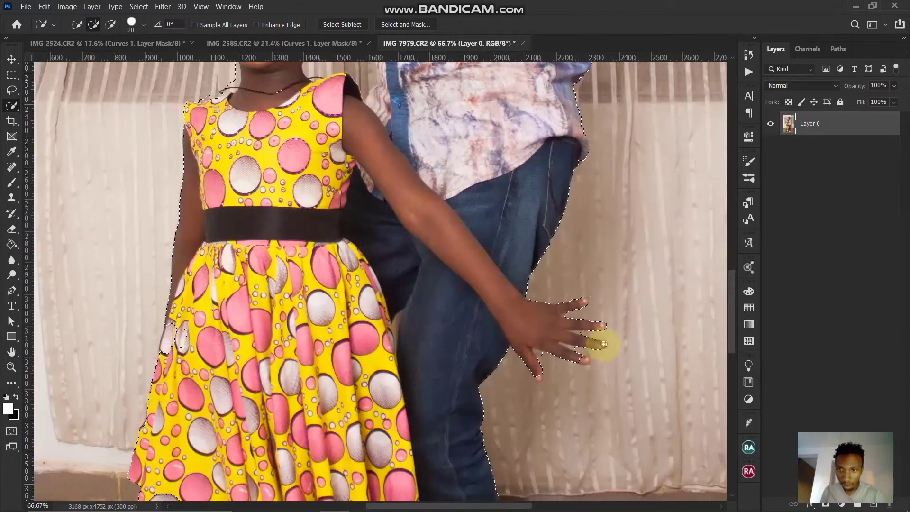
# Refine the selection along the girl's outstretched hand, dress and shoes and up to the man's hands
pyautogui.scroll(-8, 417, 315)
pyautogui.hscroll(-5, 476, 385)
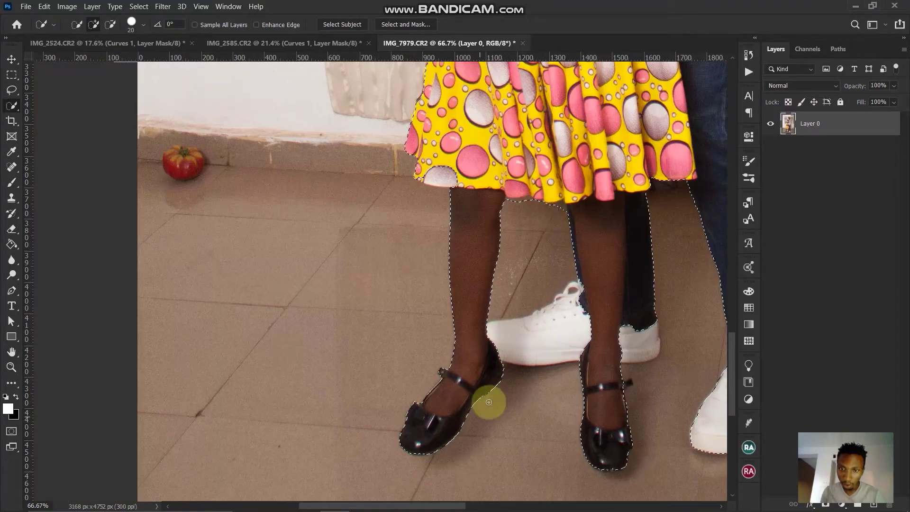
pyautogui.scroll(10, 491, 325)
pyautogui.hscroll(2, 491, 325)
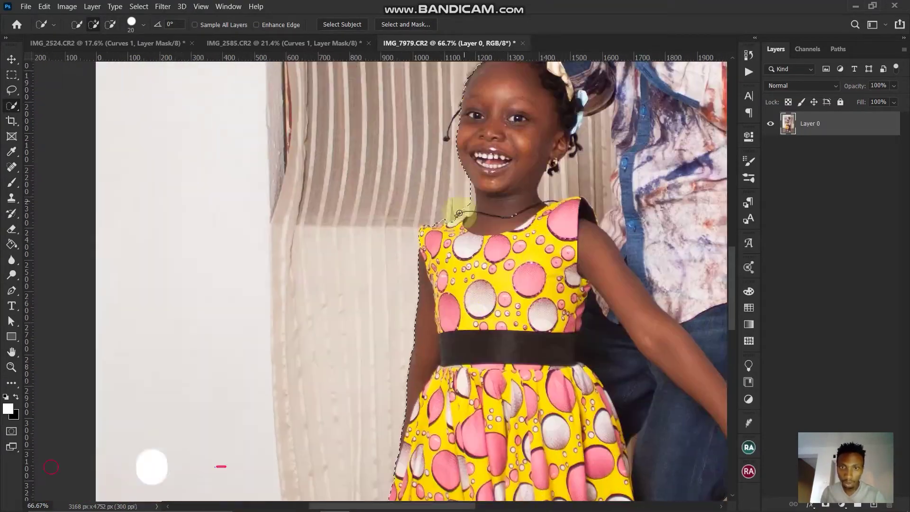
pyautogui.scroll(8, 460, 213)
pyautogui.hscroll(2, 460, 213)
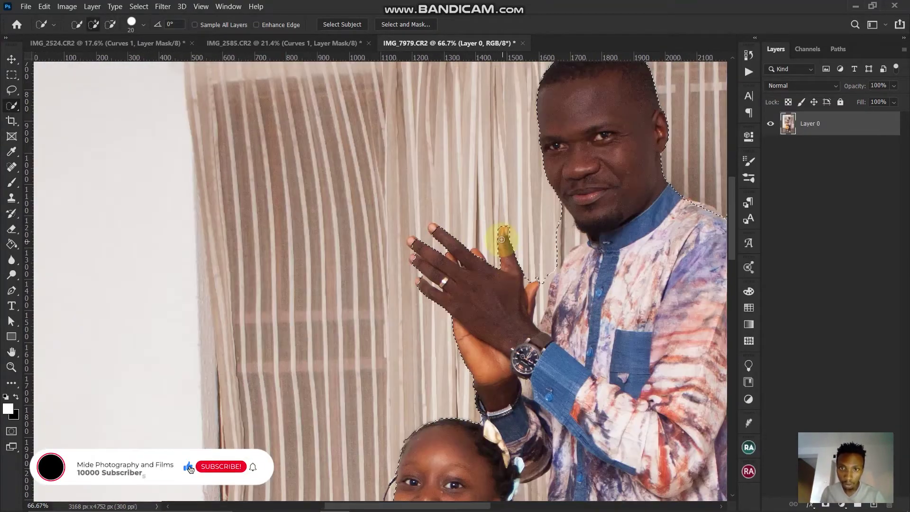
# Add the missed fingertip behind the man's clapping hand to the selection with a 2-pixel Quick Selection brush
pyautogui.scroll(6, 502, 239)
pyautogui.press('[')
pyautogui.press('[')
pyautogui.press('[')
pyautogui.press('[')
pyautogui.press('[')
pyautogui.press('[')
pyautogui.press('[')
pyautogui.press('[')
pyautogui.press('[')
pyautogui.moveTo(375, 278); pyautogui.dragTo(420, 309)
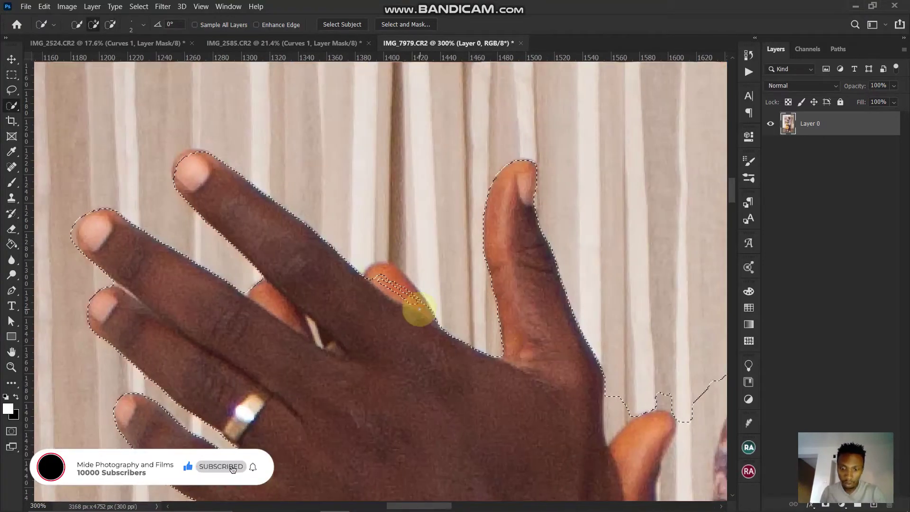
# Subtract the curtain between the man's hands and his chin from the selection with a 5-pixel brush
pyautogui.scroll(-2, 419, 310)
pyautogui.hscroll(3, 420, 309)
pyautogui.press(']')
pyautogui.press(']')
pyautogui.press(']')
pyautogui.press('alt')
pyautogui.scroll(3, 450, 341)
pyautogui.hscroll(1, 451, 341)
pyautogui.scroll(-2, 558, 159)
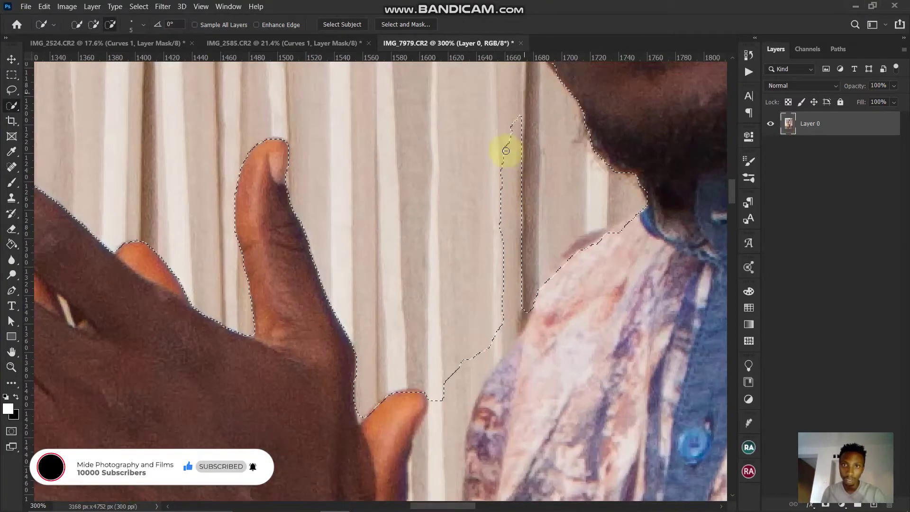
# Subtract the curtain between the girl's head and the man's shirt from the selection with a 15-pixel brush
pyautogui.scroll(-3, 505, 151)
pyautogui.press(']')
pyautogui.press(']')
pyautogui.press(']')
pyautogui.press(']')
pyautogui.press(']')
pyautogui.press(']')
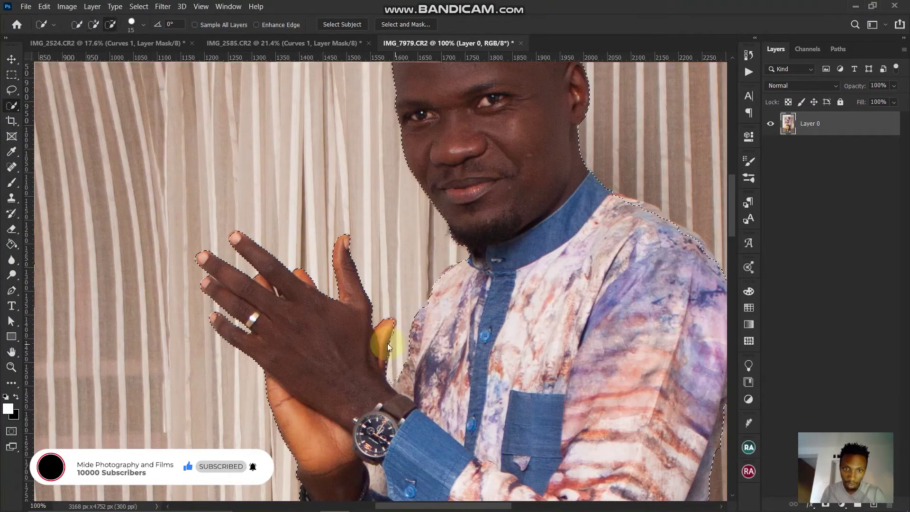
pyautogui.scroll(-5, 388, 348)
pyautogui.scroll(4, 425, 182)
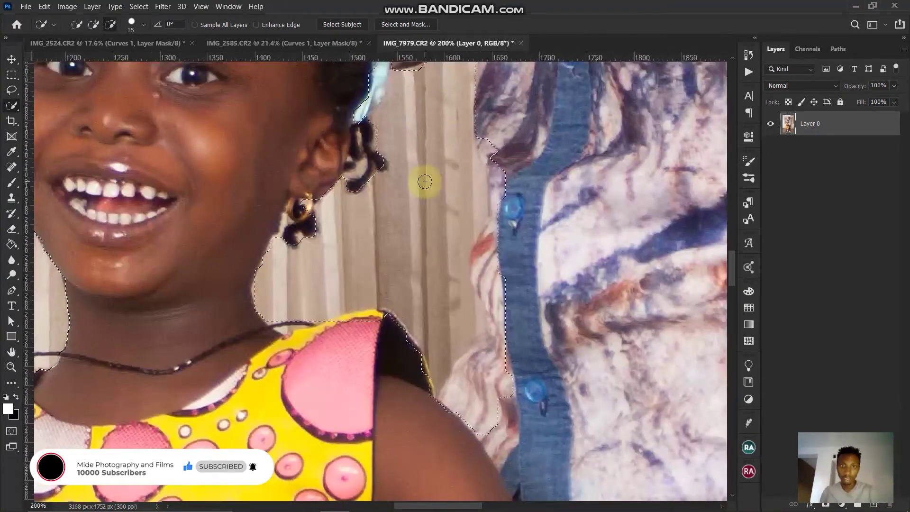
# Add the missed shirt edge and the dark trim at the girl's shoulder back to the selection with a 7-pixel brush
pyautogui.scroll(-2, 424, 182)
pyautogui.press('[')
pyautogui.press('[')
pyautogui.press('[')
pyautogui.press('[')
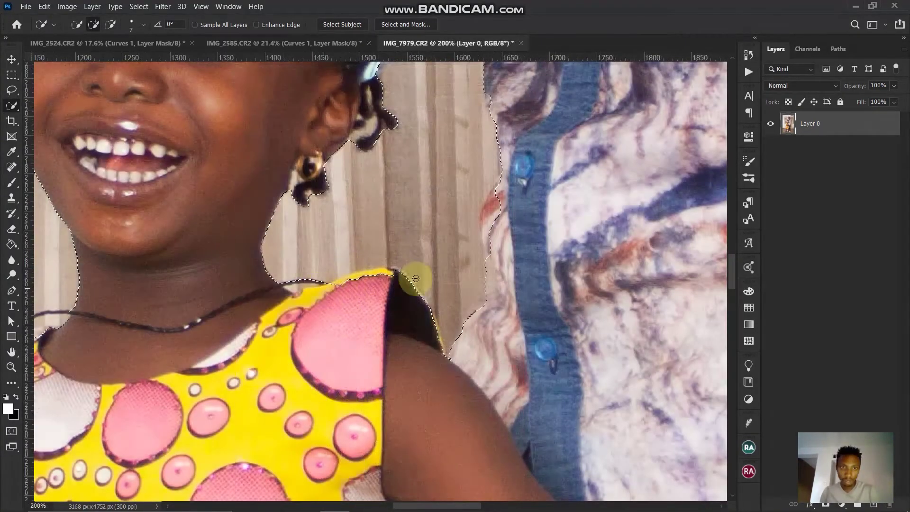
pyautogui.hotkey('ctrl', '0')
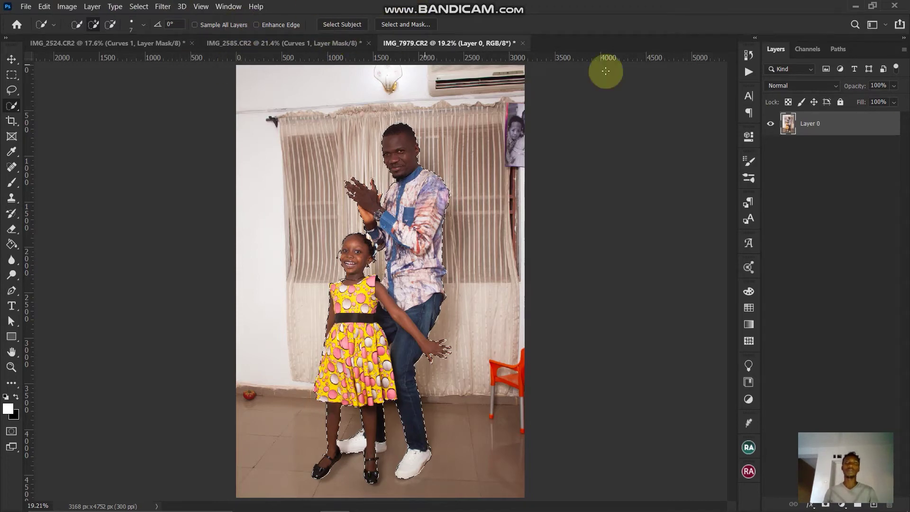
# Open the selection in Select and Mask and inspect the cutout edges around the girl's shoulder and dress
pyautogui.click(13, 106)
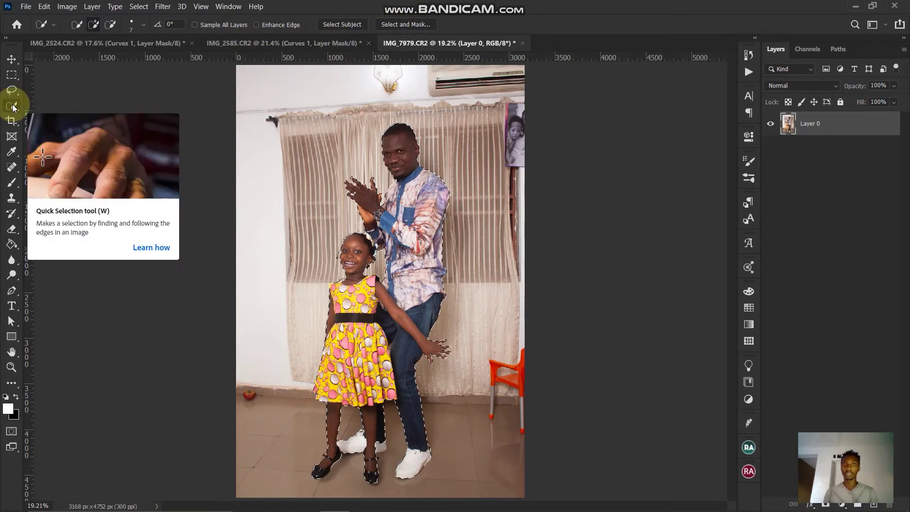
pyautogui.click(405, 25)
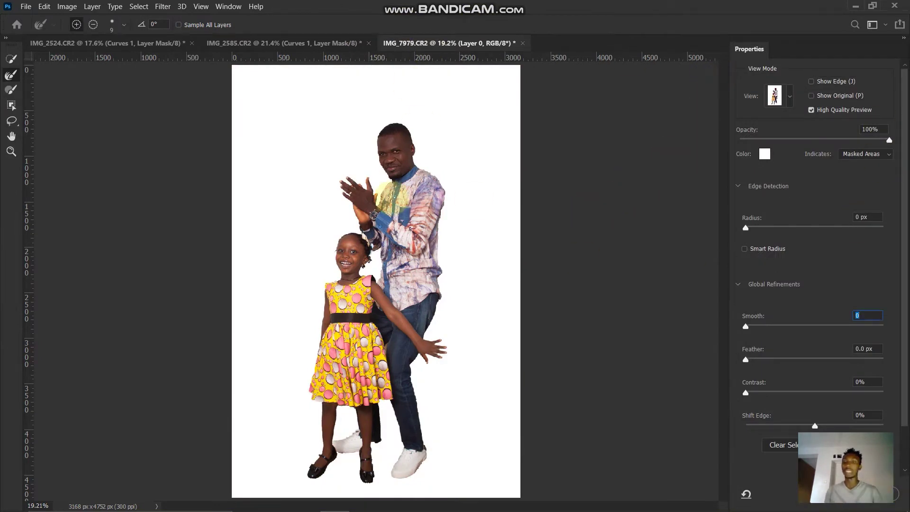
pyautogui.scroll(2, 392, 196)
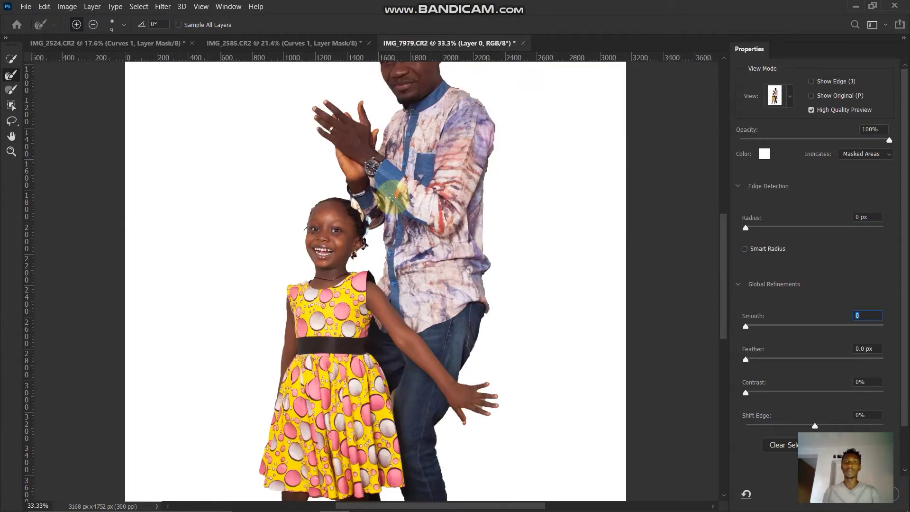
pyautogui.scroll(5, 393, 197)
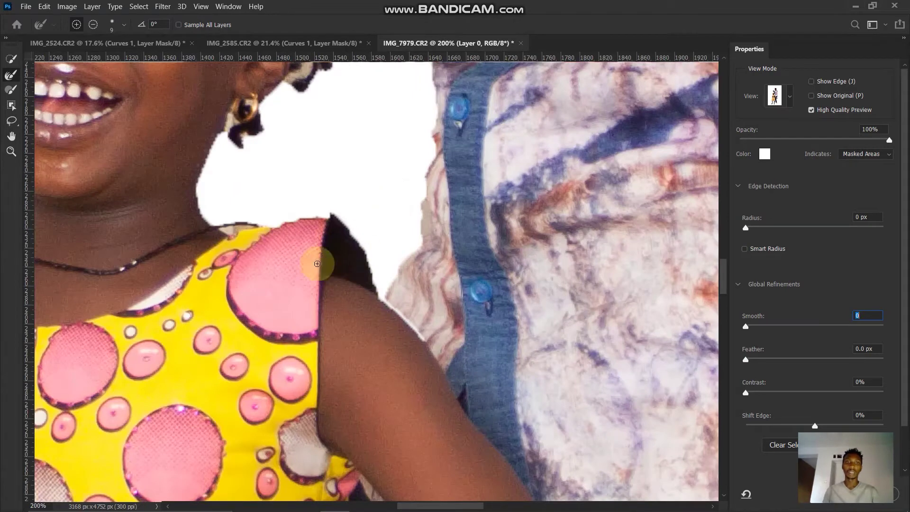
pyautogui.scroll(-3, 317, 263)
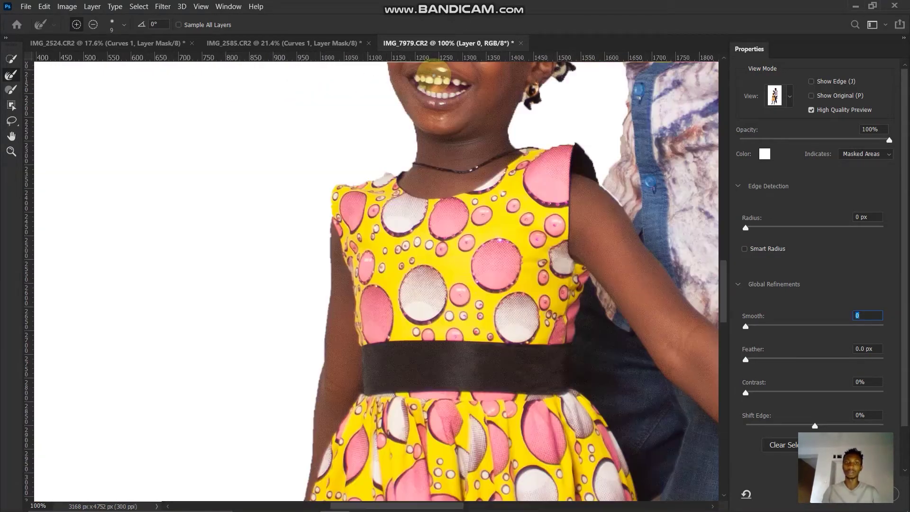
pyautogui.scroll(-1, 434, 75)
pyautogui.scroll(1, 434, 76)
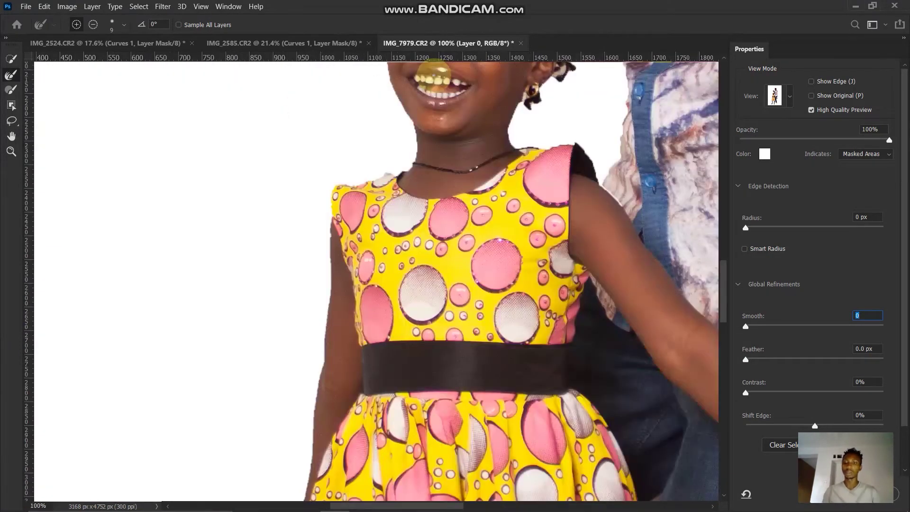
# Set the edge detection radius to 1 px and touch up the cutout edge at the man's jaw with the Refine Edge Brush
pyautogui.hotkey('ctrl', '0')
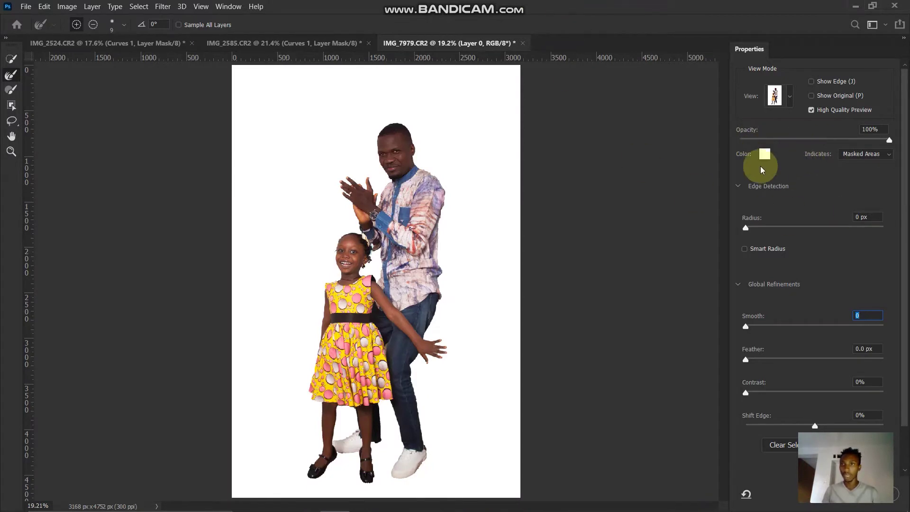
pyautogui.moveTo(756, 229); pyautogui.dragTo(757, 229)
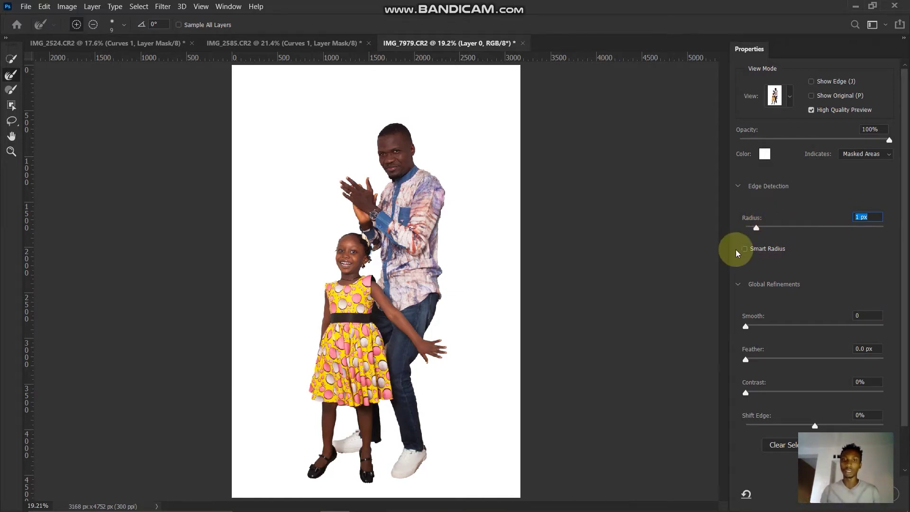
pyautogui.hotkey('ctrl', '+')
pyautogui.hotkey('ctrl', '+')
pyautogui.hotkey('ctrl', '+')
pyautogui.hotkey('ctrl', '+')
pyautogui.scroll(8, 512, 370)
pyautogui.moveTo(527, 394); pyautogui.dragTo(529, 395)
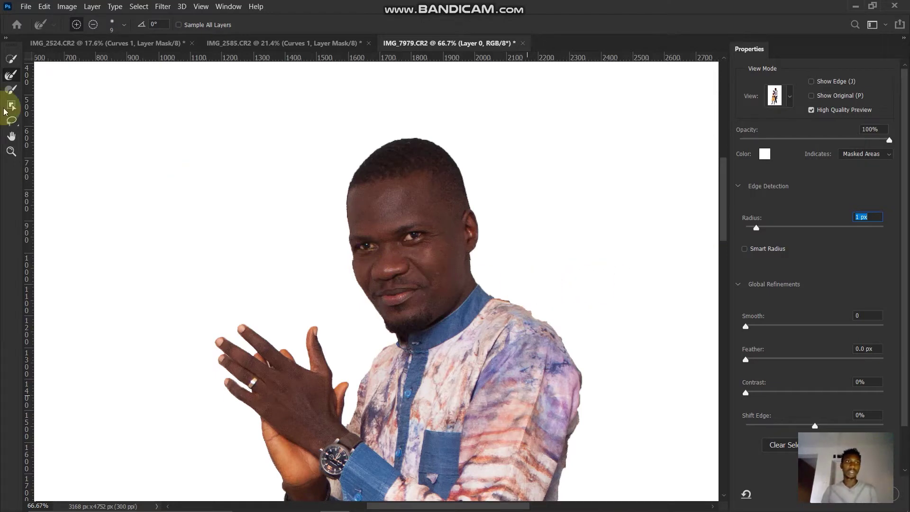
pyautogui.hotkey('ctrl', '+')
pyautogui.hotkey('ctrl', '+')
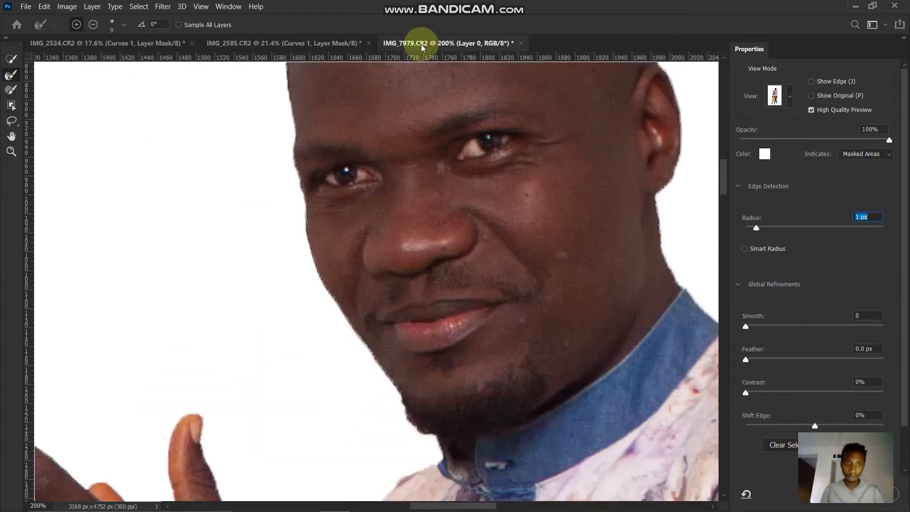
pyautogui.moveTo(398, 404)
pyautogui.mouseDown()
pyautogui.moveTo(416, 427)
pyautogui.moveTo(433, 414)
pyautogui.moveTo(396, 402)
pyautogui.mouseUp()
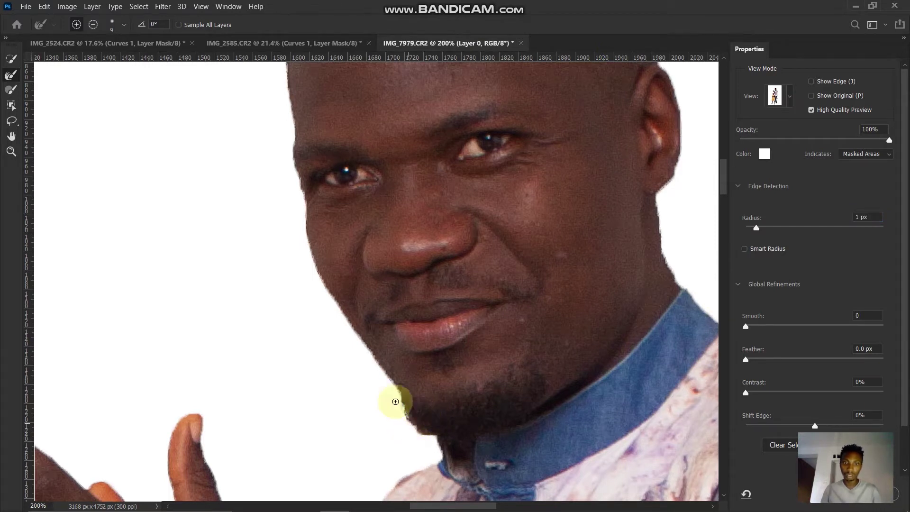
# Set the global refinements to Smooth 7 and Feather 1.4 px
pyautogui.moveTo(746, 326); pyautogui.dragTo(756, 326)
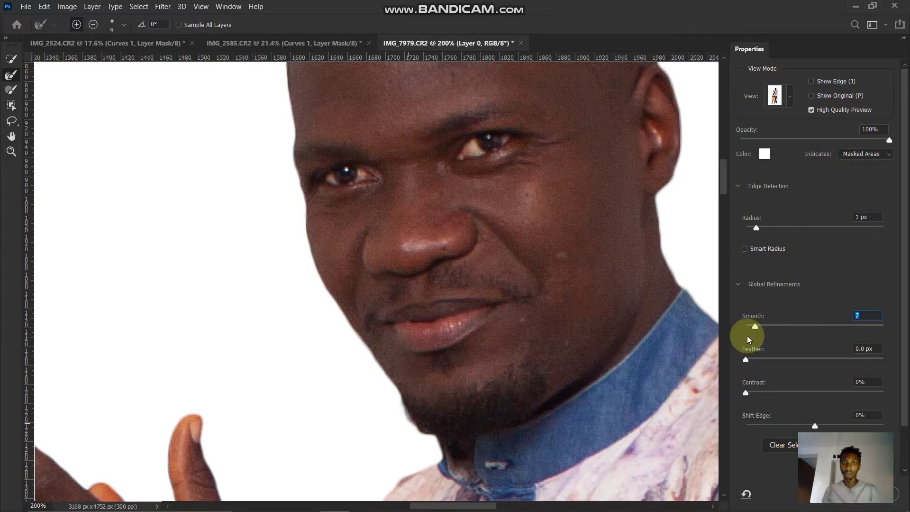
pyautogui.moveTo(756, 326); pyautogui.dragTo(721, 335)
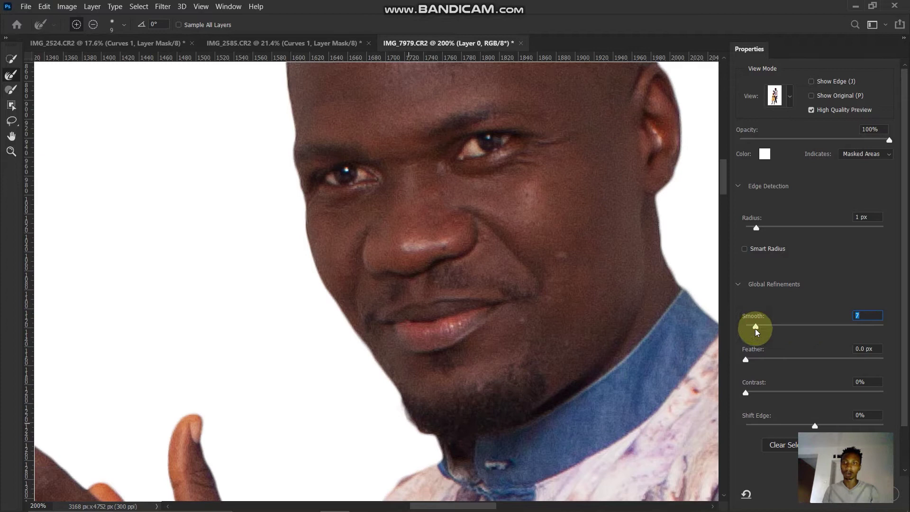
pyautogui.click(757, 326)
pyautogui.click(756, 359)
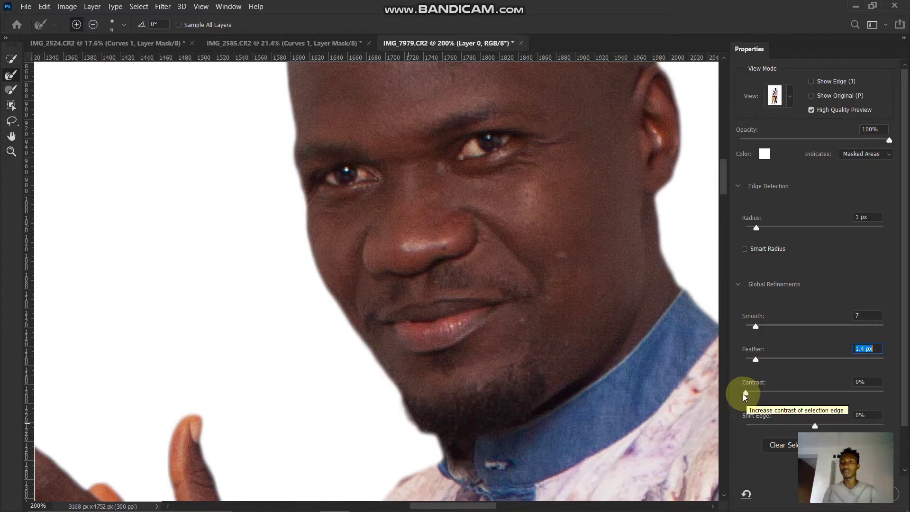
# Set the selection edge contrast to 29%, judging its effect on the man's outline
pyautogui.click(767, 393)
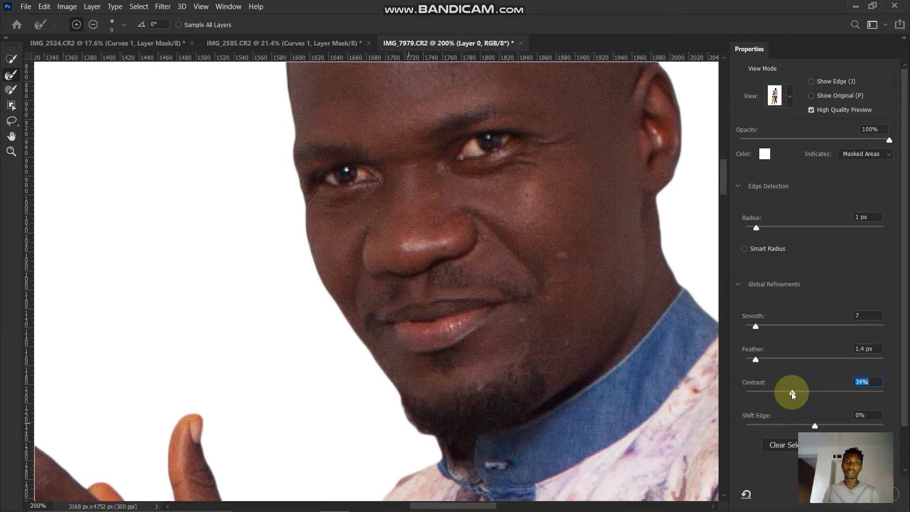
pyautogui.moveTo(792, 392); pyautogui.dragTo(805, 394)
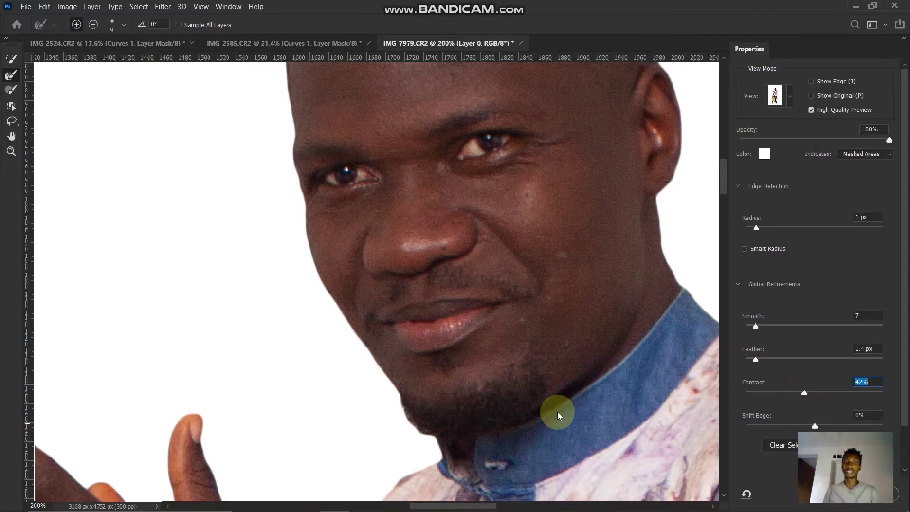
pyautogui.hotkey('ctrl', '-')
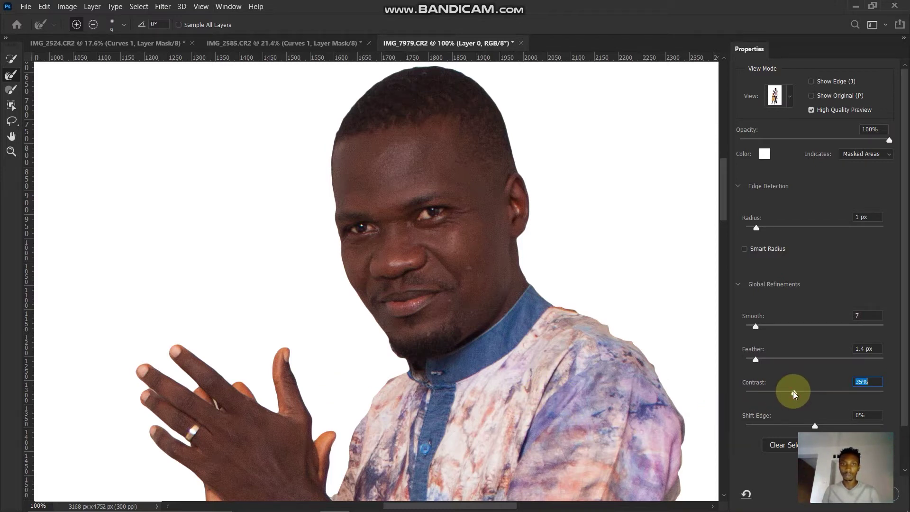
pyautogui.moveTo(790, 393); pyautogui.dragTo(786, 393)
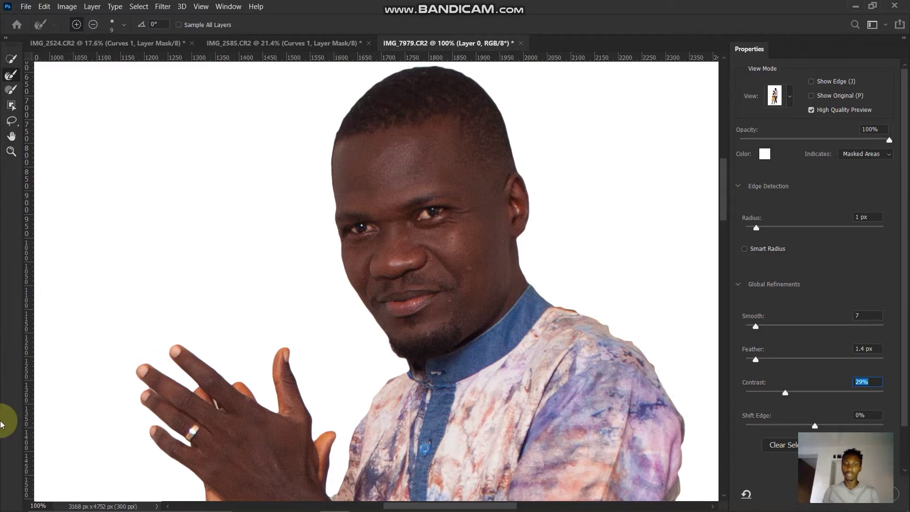
pyautogui.hotkey('ctrl', '0')
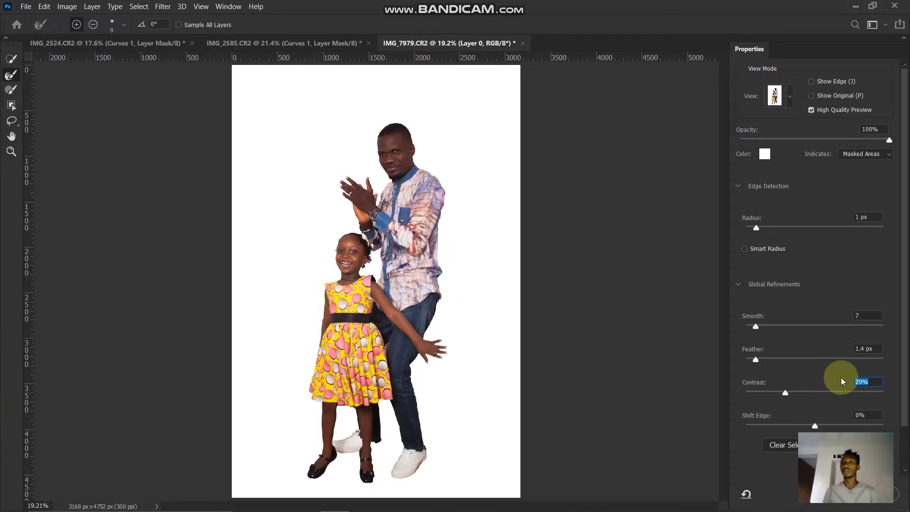
# Accept the refined selection, turn it into a layer mask on Layer 0, and toggle the mask to compare with the original photo
pyautogui.click(900, 496)
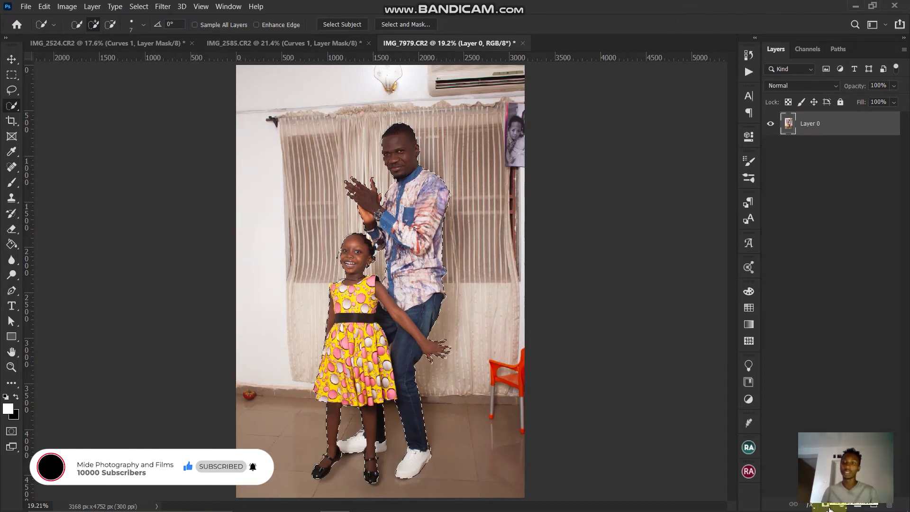
pyautogui.click(826, 507)
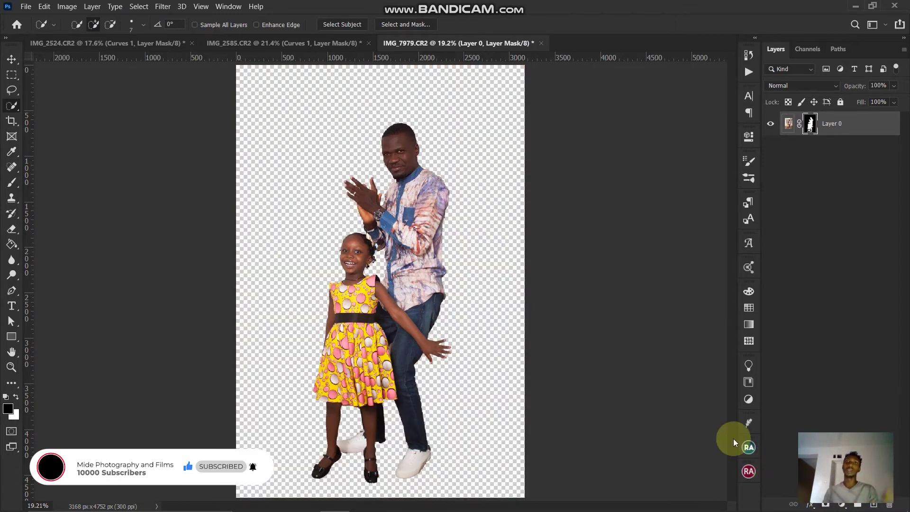
pyautogui.keyDown('shift'); pyautogui.click(811, 125); pyautogui.keyUp('shift')
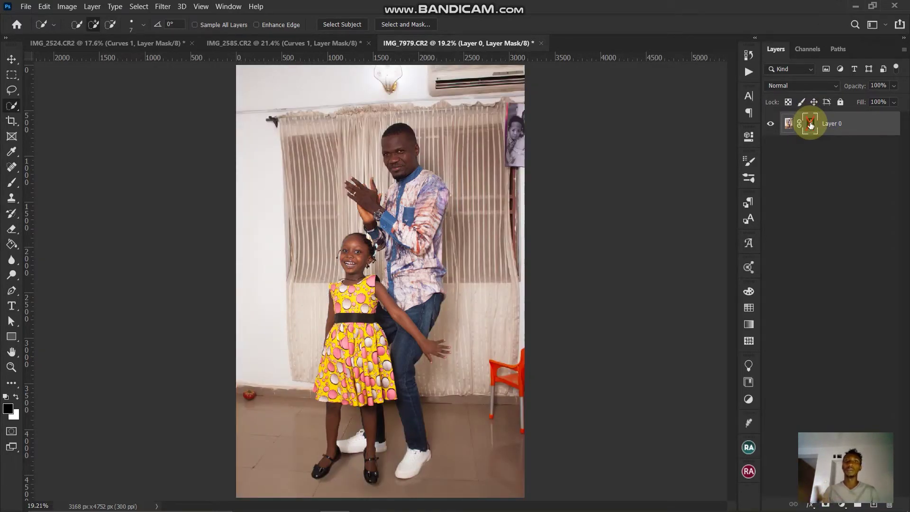
pyautogui.keyDown('shift'); pyautogui.click(811, 124); pyautogui.keyUp('shift')
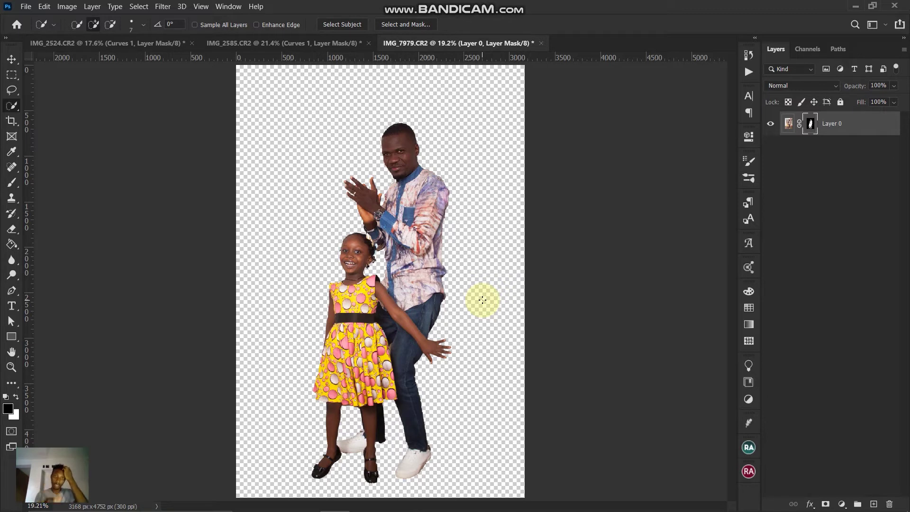
# Switch to Chrome, check the existing studio background image results, and open a new tab
pyautogui.press('v')
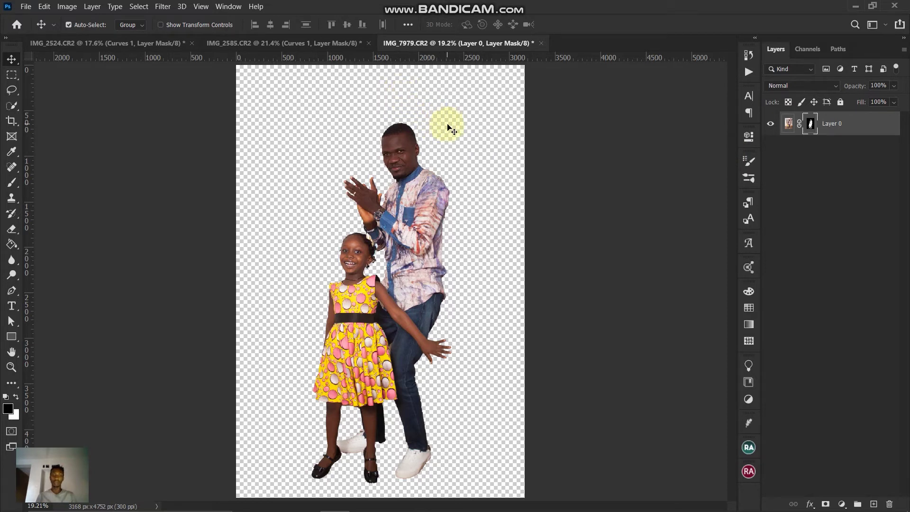
pyautogui.hotkey('alt', 'Tab')
pyautogui.press('Tab')
pyautogui.press('Tab')
pyautogui.press('Tab')
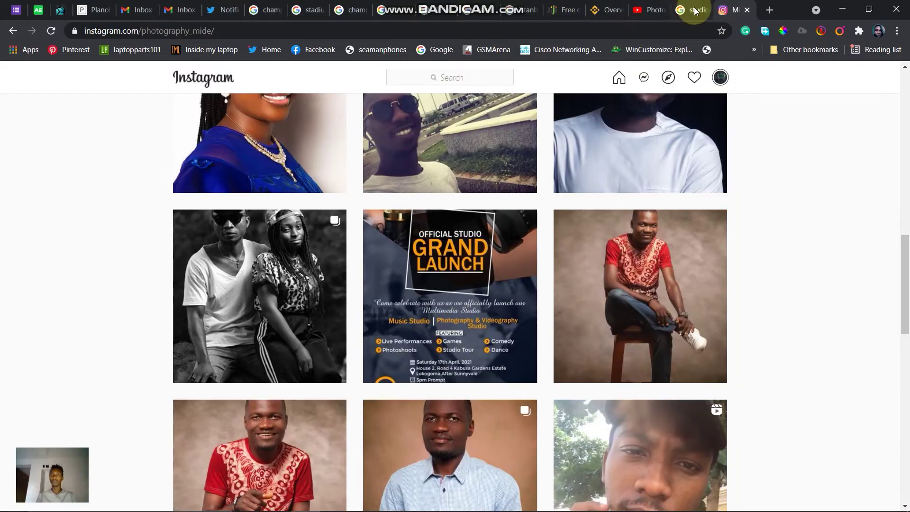
pyautogui.click(693, 10)
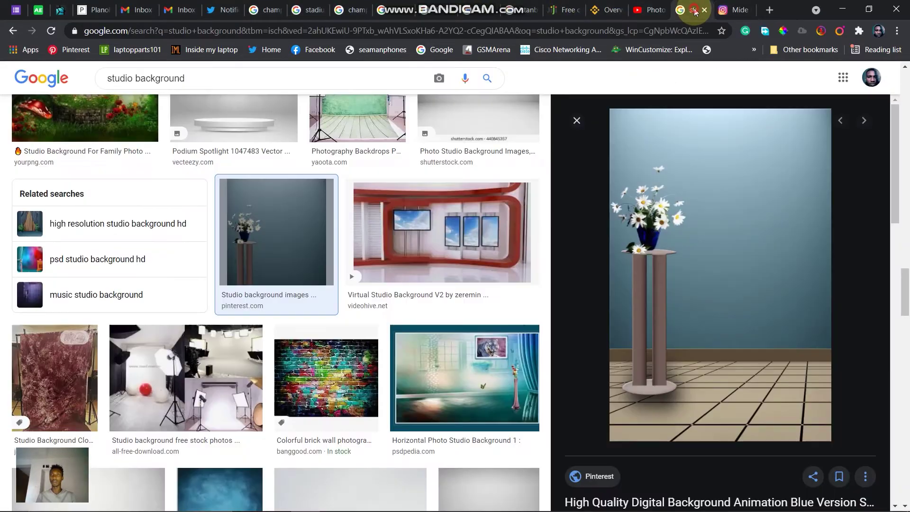
pyautogui.click(728, 11)
pyautogui.click(770, 10)
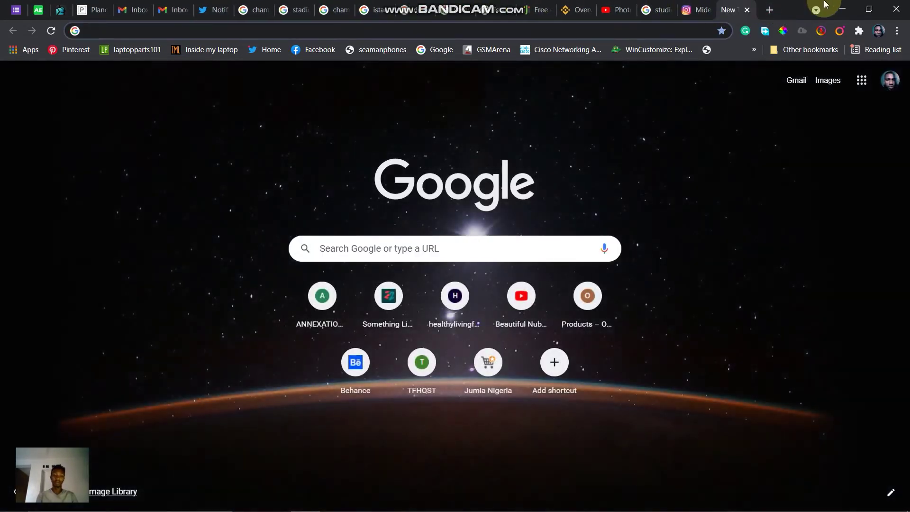
# Search Google for "brown studio background" and show the image results
pyautogui.write('brown studio')
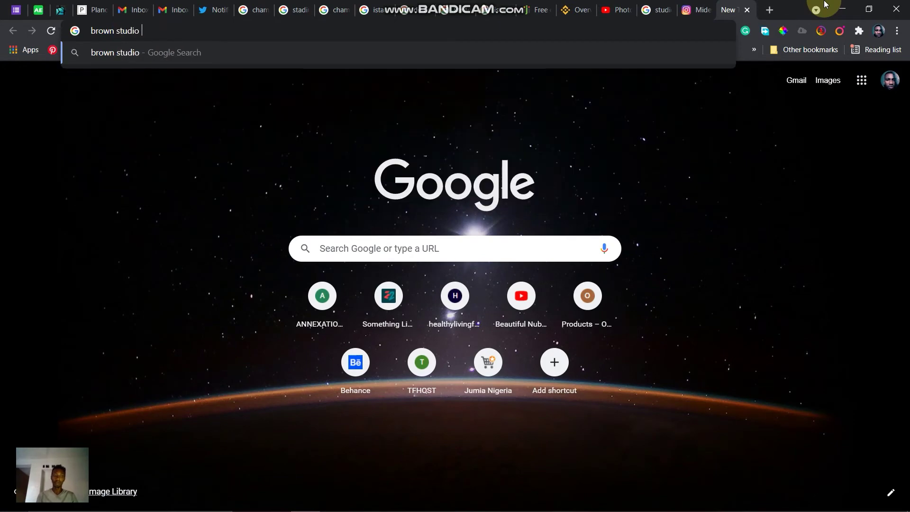
pyautogui.write(' backgrou')
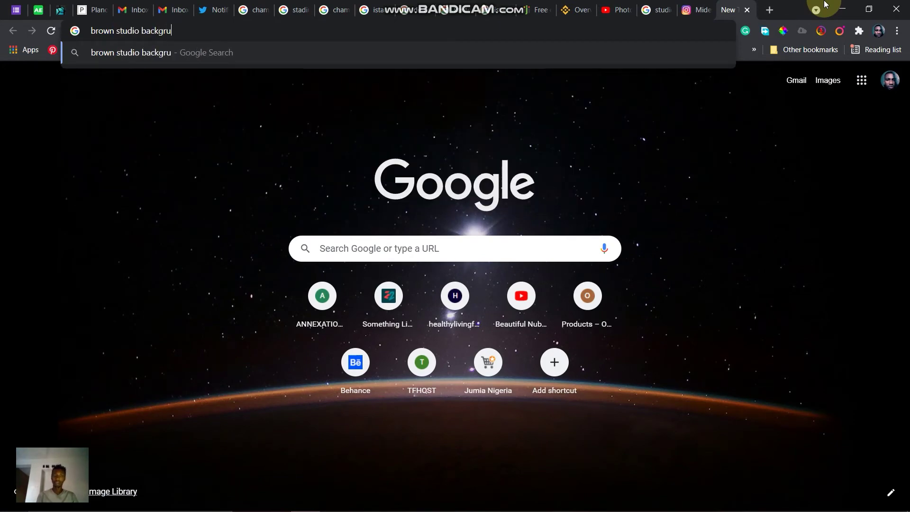
pyautogui.press('BackSpace')
pyautogui.write('ound')
pyautogui.press('Return')
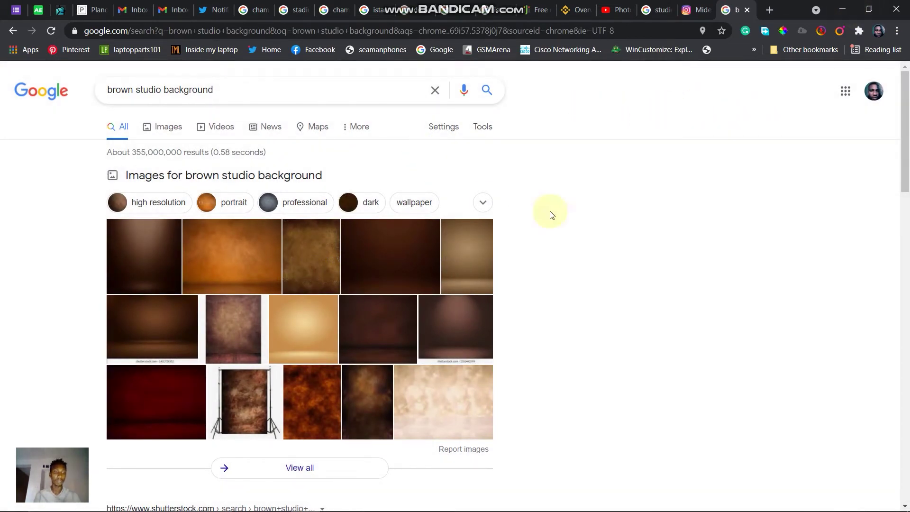
pyautogui.press('XF86MonBrightnessUp')
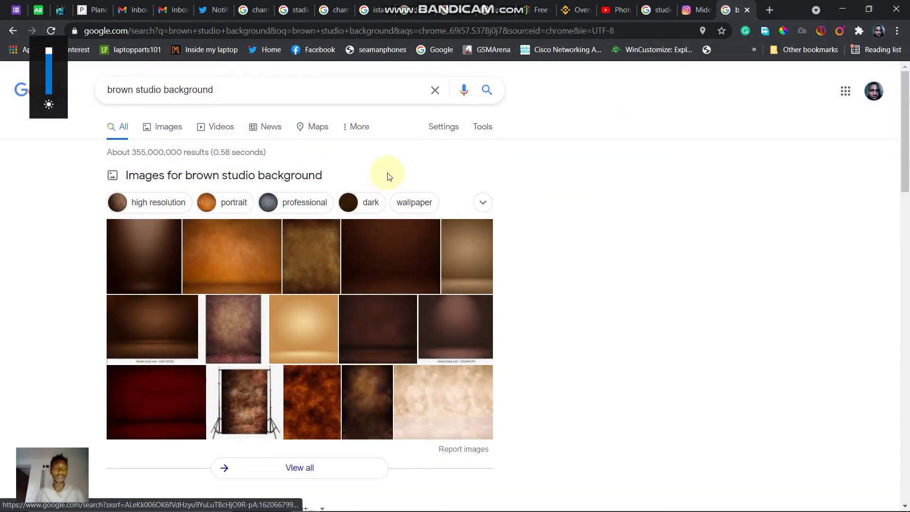
pyautogui.click(167, 125)
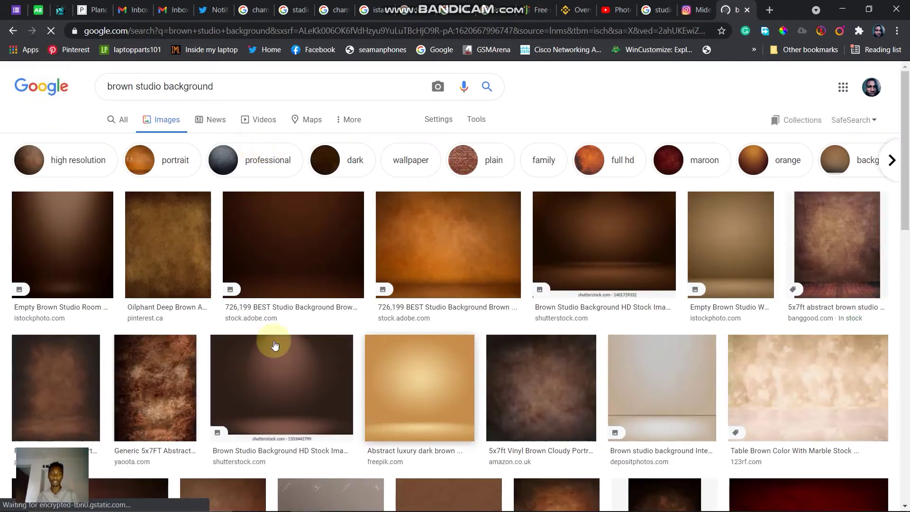
# Preview the 5x7ft abstract brown studio backdrop and limit the image results to Large size
pyautogui.click(846, 237)
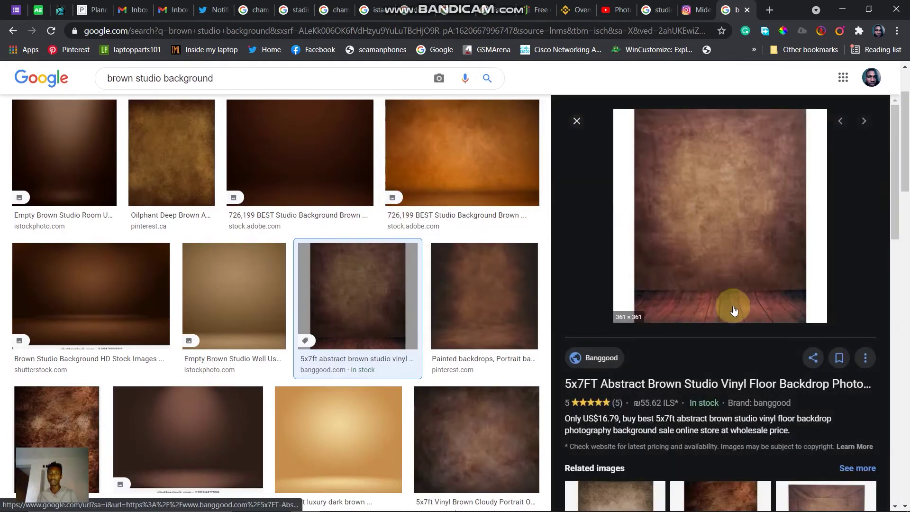
pyautogui.scroll(2, 219, 278)
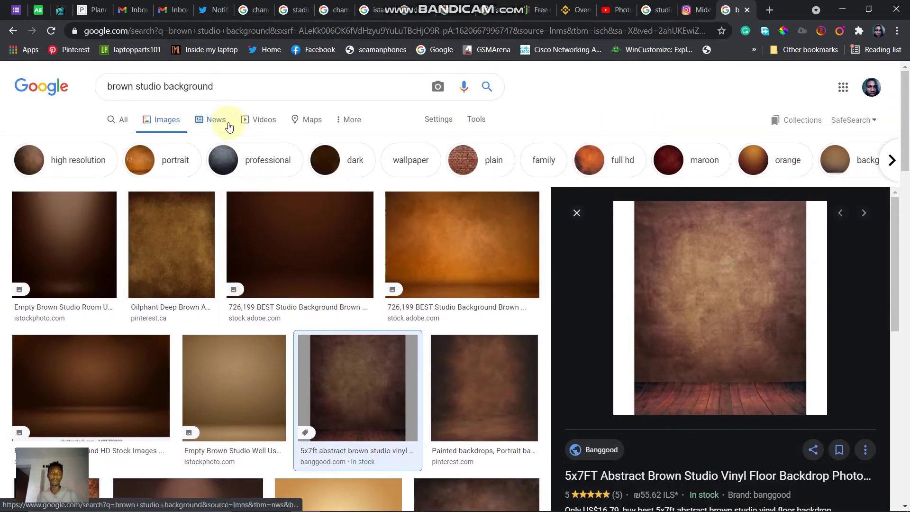
pyautogui.click(467, 119)
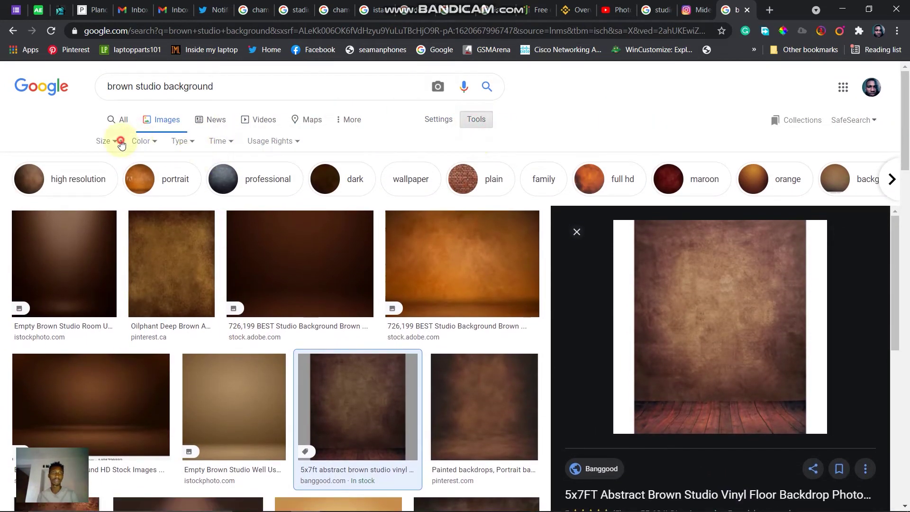
pyautogui.click(112, 141)
pyautogui.click(112, 179)
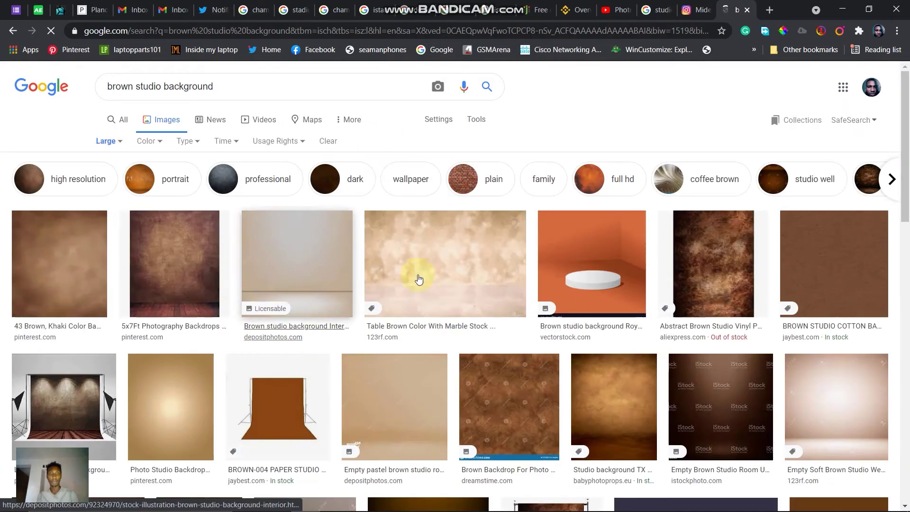
pyautogui.click(152, 264)
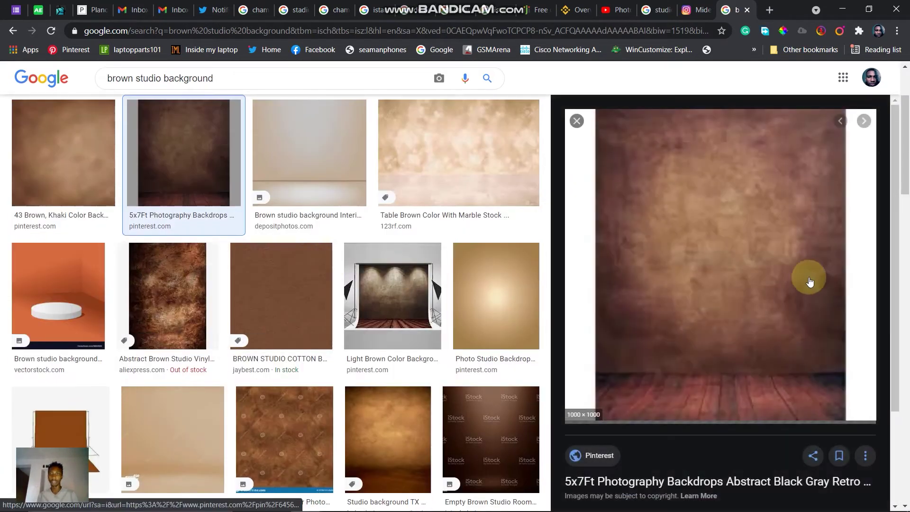
pyautogui.rightClick(725, 247)
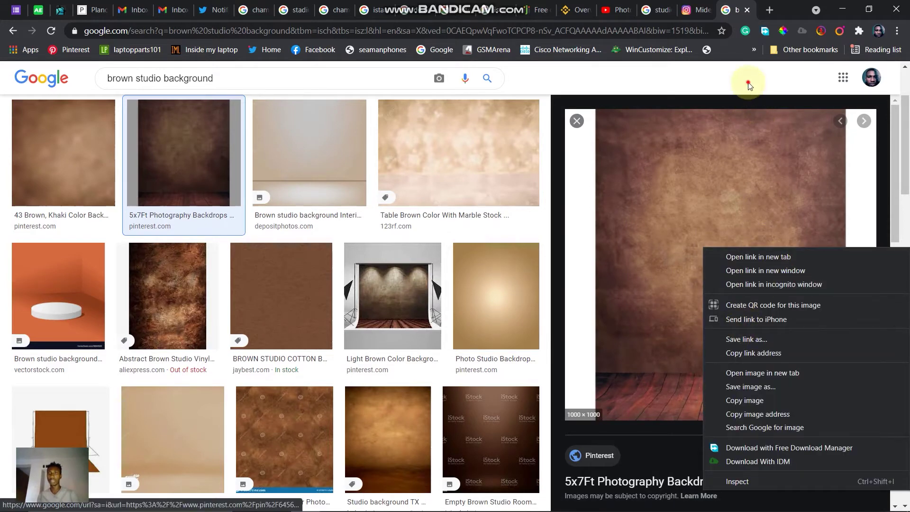
pyautogui.click(759, 87)
# Open the "Studio background TX 21" image from the results and copy it
pyautogui.scroll(-3, 384, 353)
pyautogui.click(384, 353)
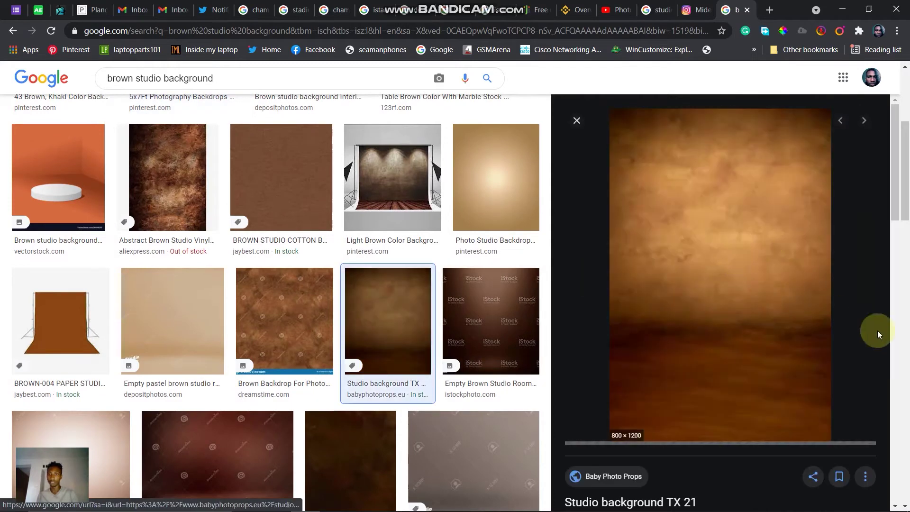
pyautogui.rightClick(749, 284)
pyautogui.click(750, 204)
# Switch back to Photoshop and paste the copied brown studio background into IMG_7979.CR2
pyautogui.hotkey('alt', 'Tab')
pyautogui.hotkey('alt', 'Tab')
pyautogui.hotkey('alt', 'Tab')
pyautogui.click(526, 241)
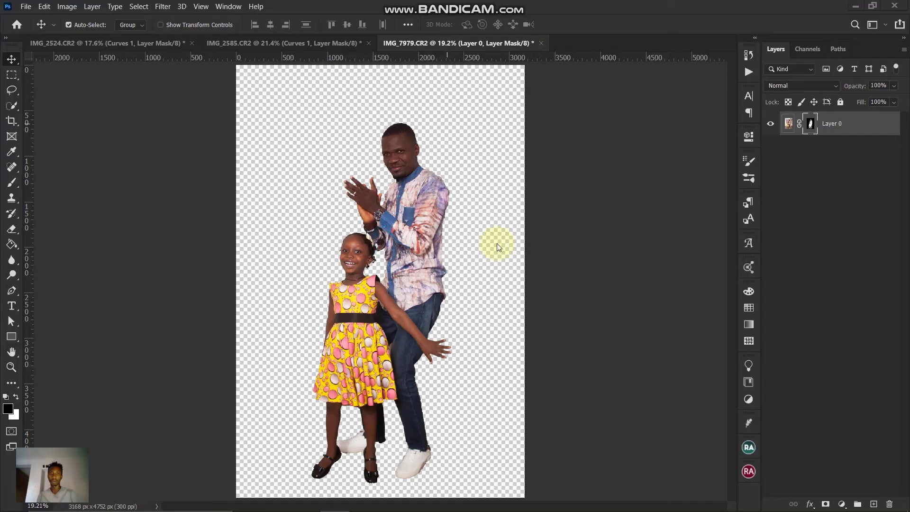
pyautogui.hotkey('ctrl', 'v')
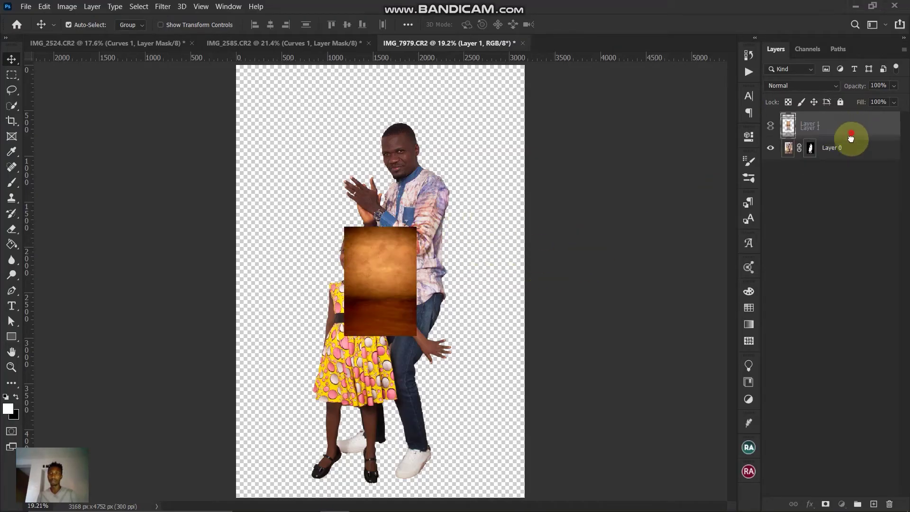
# Place the pasted backdrop layer beneath the cut-out and enlarge it to cover the whole canvas
pyautogui.moveTo(851, 132); pyautogui.dragTo(818, 159)
pyautogui.hotkey('ctrl', 't')
pyautogui.moveTo(414, 224); pyautogui.dragTo(551, 82)
pyautogui.press('Return')
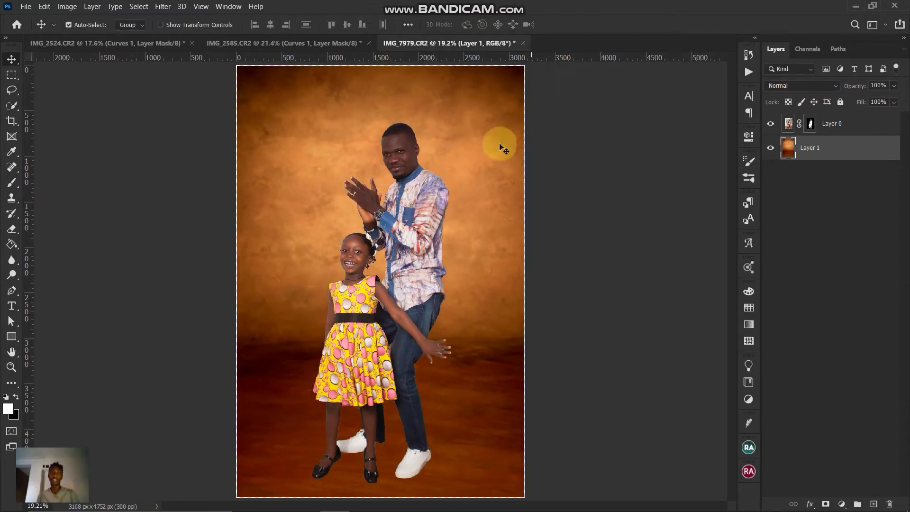
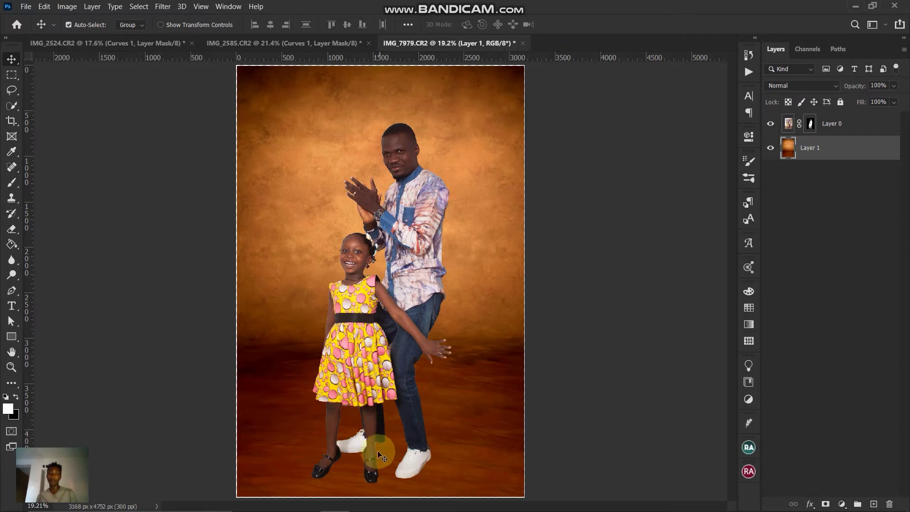
# Delete the brown backdrop layer, and load Layer 0's mask as a selection with the mask disabled
pyautogui.press('Delete')
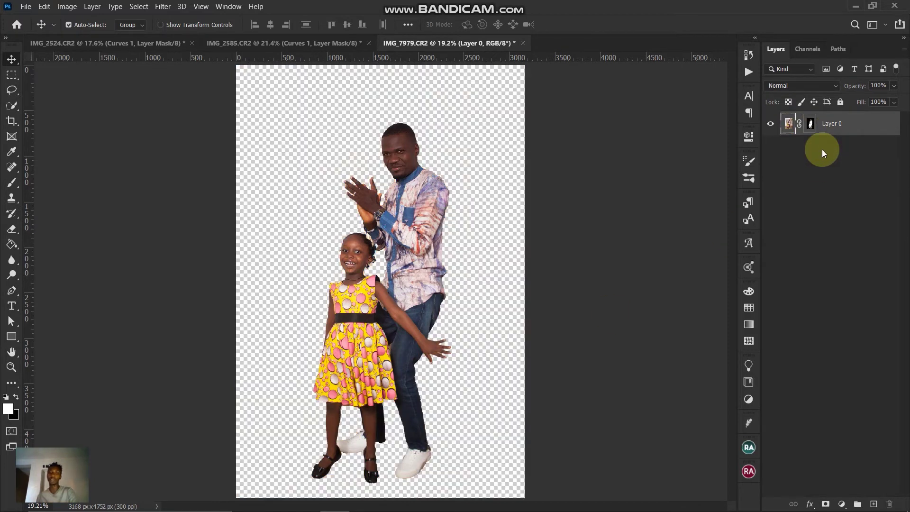
pyautogui.keyDown('shift'); pyautogui.click(809, 124); pyautogui.keyUp('shift')
pyautogui.keyDown('ctrl'); pyautogui.click(791, 125); pyautogui.keyUp('ctrl')
pyautogui.keyDown('ctrl'); pyautogui.click(810, 123); pyautogui.keyUp('ctrl')
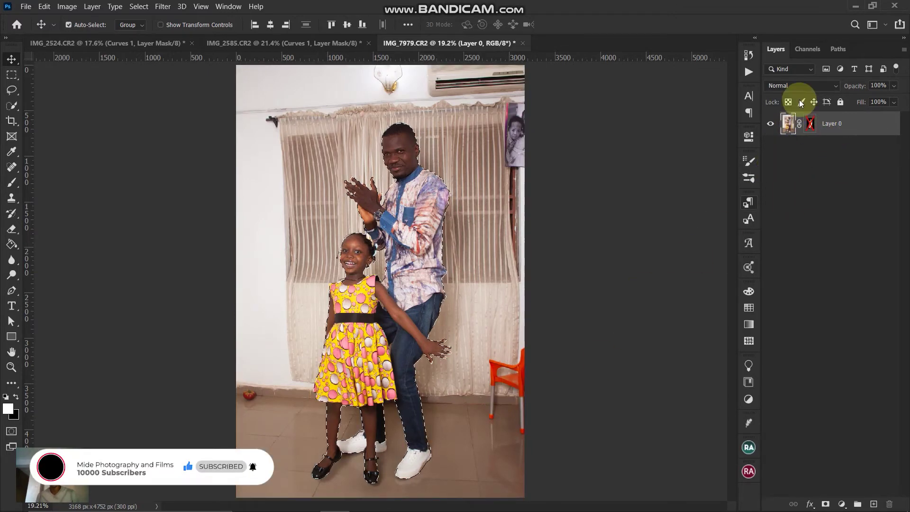
pyautogui.keyDown('shift'); pyautogui.click(811, 125); pyautogui.keyUp('shift')
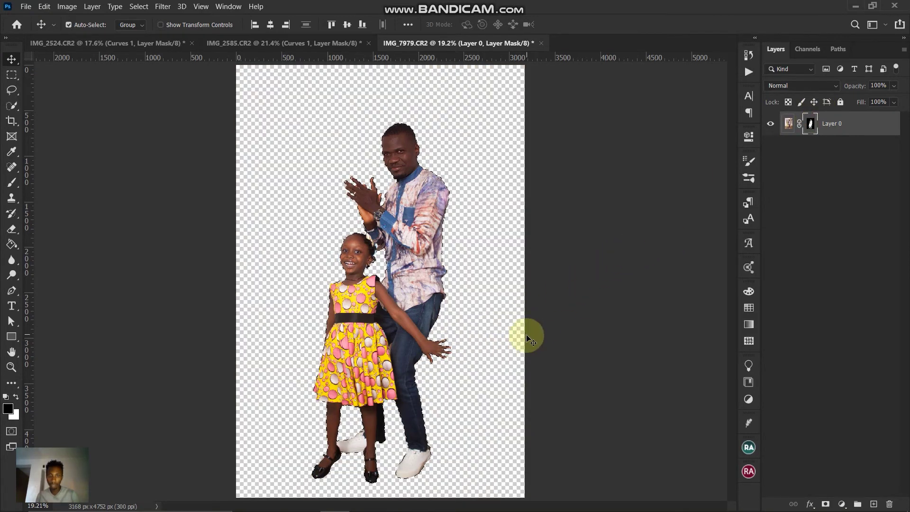
pyautogui.keyDown('ctrl'); pyautogui.click(811, 125); pyautogui.keyUp('ctrl')
pyautogui.keyDown('shift'); pyautogui.click(812, 126); pyautogui.keyUp('shift')
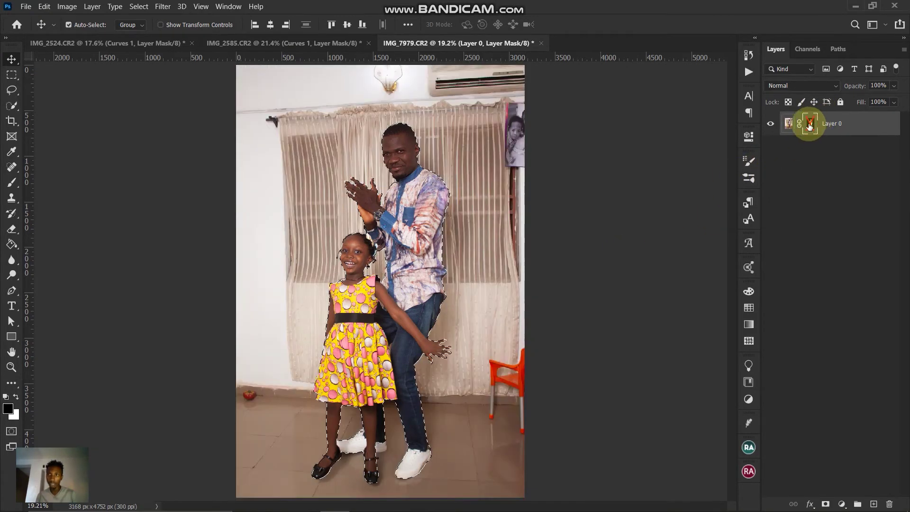
# Delete the existing layer mask and vector mask from Layer 0 and add a new layer mask from the active selection
pyautogui.click(10, 104)
pyautogui.rightClick(10, 103)
pyautogui.click(9, 105)
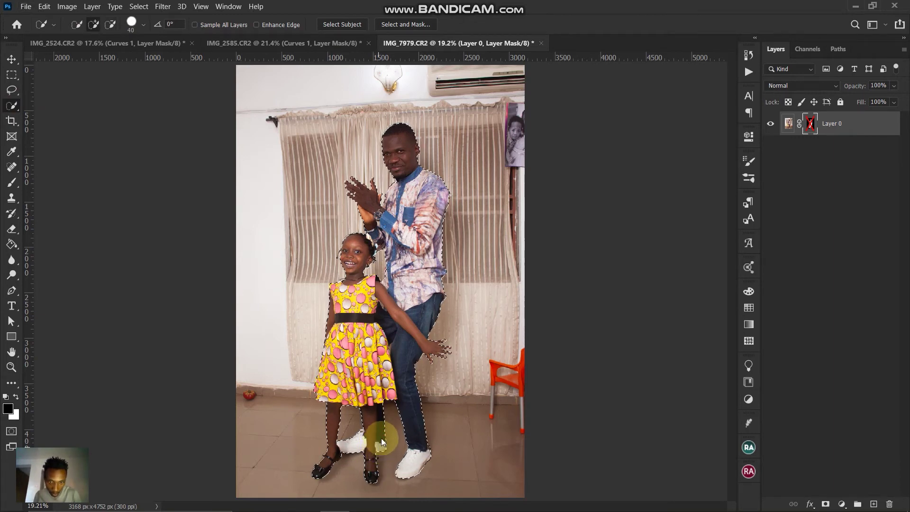
pyautogui.rightClick(810, 125)
pyautogui.click(817, 147)
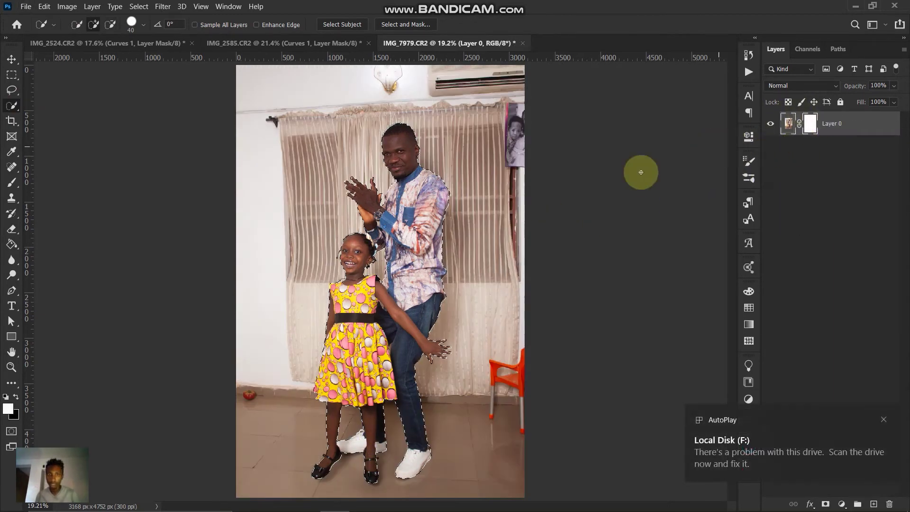
pyautogui.click(808, 128)
pyautogui.rightClick(807, 127)
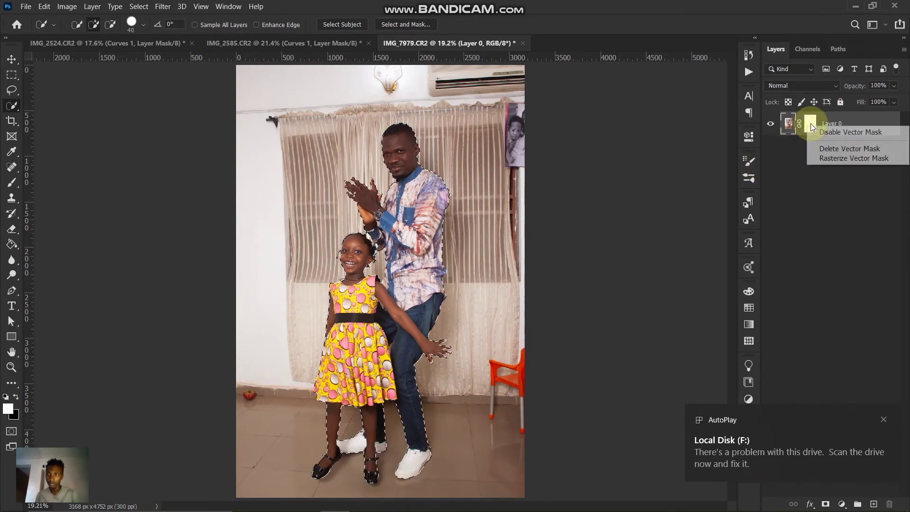
pyautogui.click(813, 127)
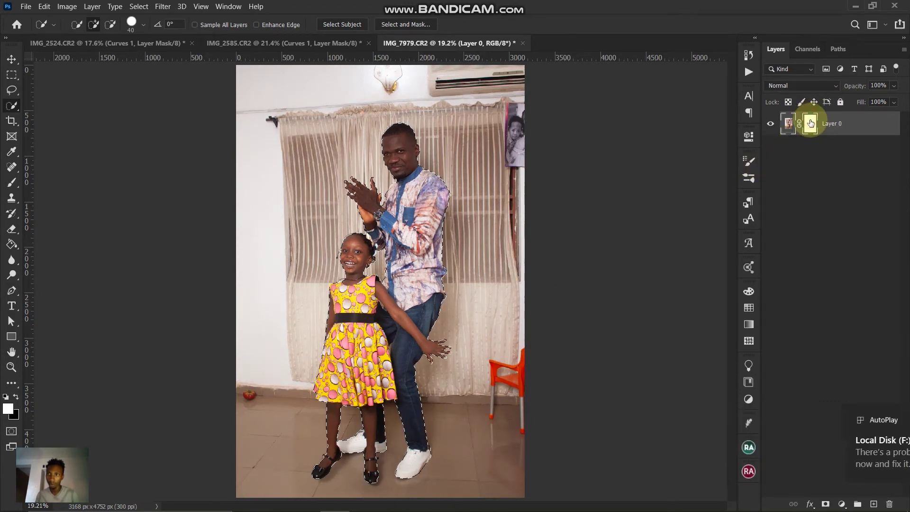
pyautogui.rightClick(811, 121)
pyautogui.click(824, 142)
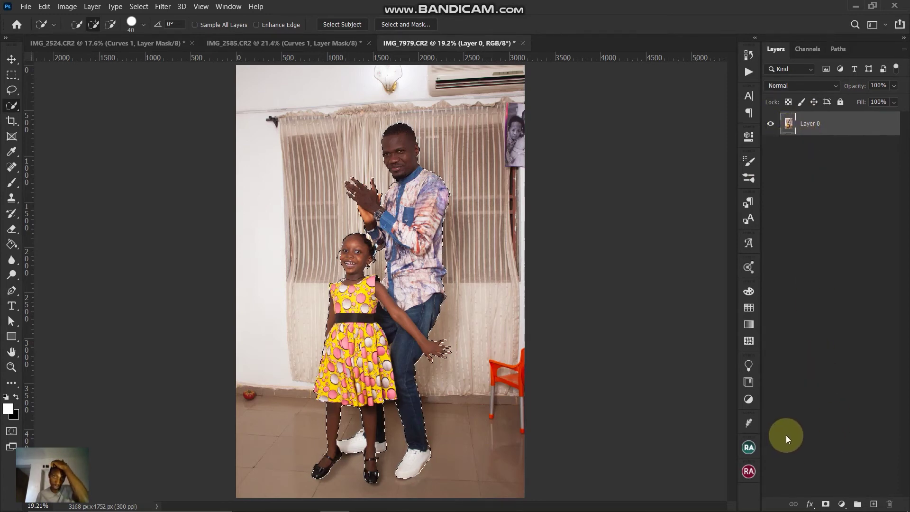
pyautogui.click(827, 504)
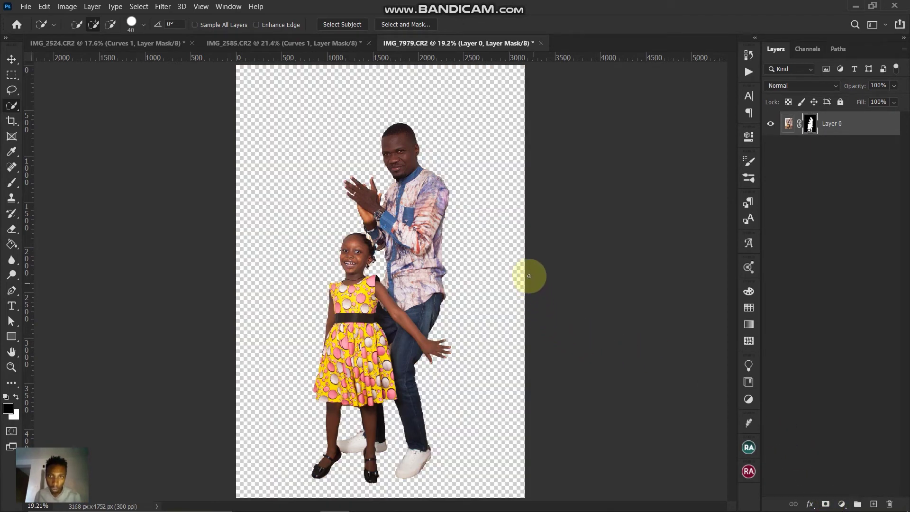
# Inspect the cut-out edges up close around the girl's head and the man's shirt, hands and face
pyautogui.hotkey('ctrl', '+')
pyautogui.hotkey('ctrl', '+')
pyautogui.hotkey('ctrl', '+')
pyautogui.hotkey('ctrl', '+')
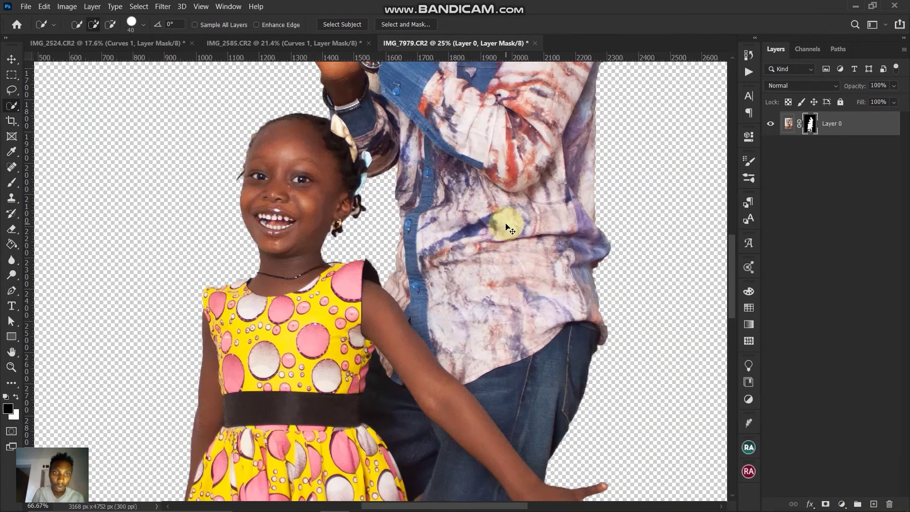
pyautogui.moveTo(420, 172); pyautogui.dragTo(414, 264)
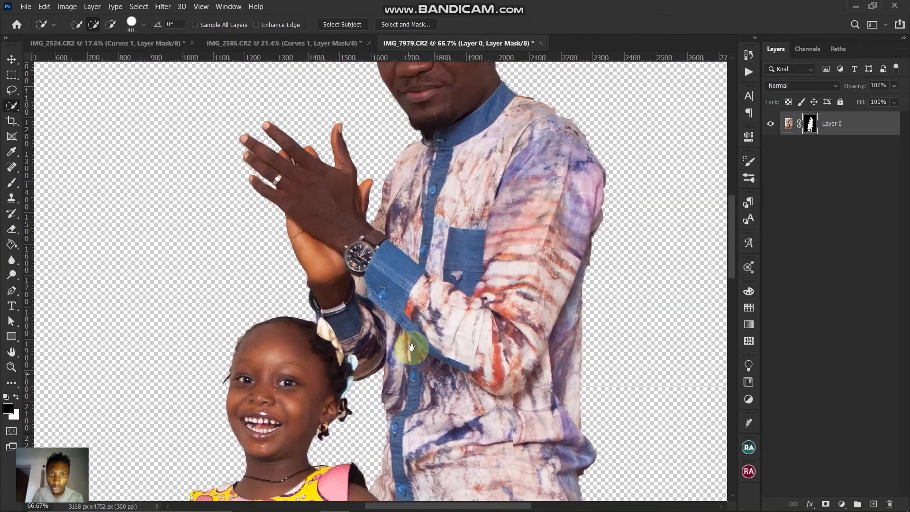
pyautogui.moveTo(430, 169); pyautogui.dragTo(409, 325)
pyautogui.hotkey('ctrl', '+')
pyautogui.hotkey('ctrl', '+')
pyautogui.hotkey('ctrl', '+')
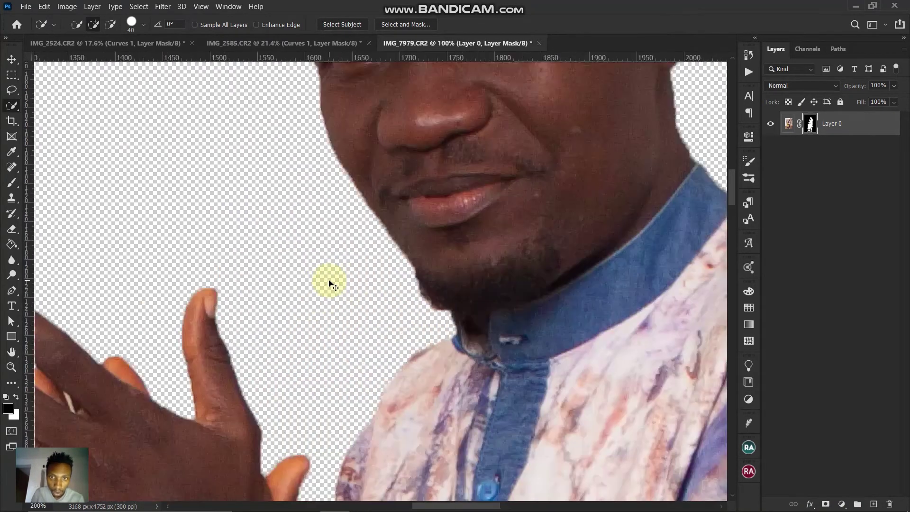
pyautogui.hotkey('ctrl', '-')
pyautogui.hotkey('ctrl', '-')
pyautogui.hotkey('ctrl', '-')
pyautogui.hotkey('ctrl', '-')
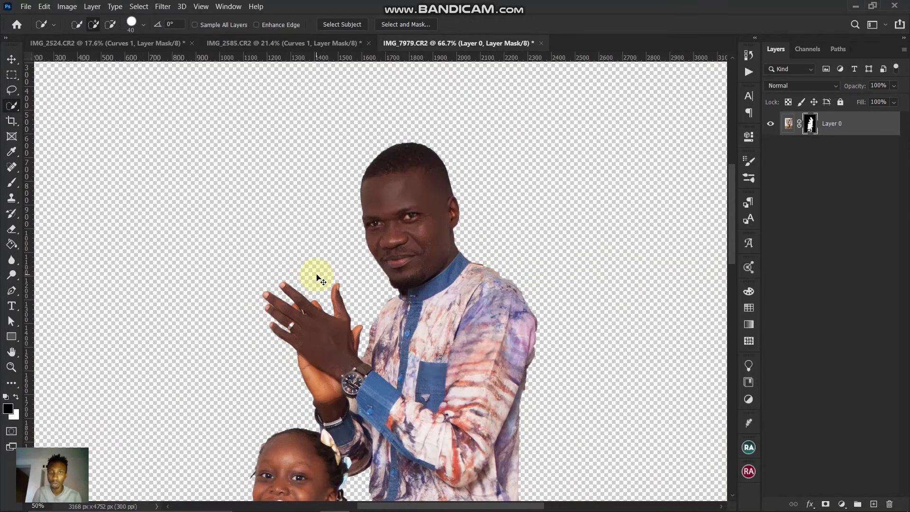
# Refine the Layer 0 mask in Select and Mask with Smooth 11, Feather 0.7 px and Contrast 33%
pyautogui.click(810, 124)
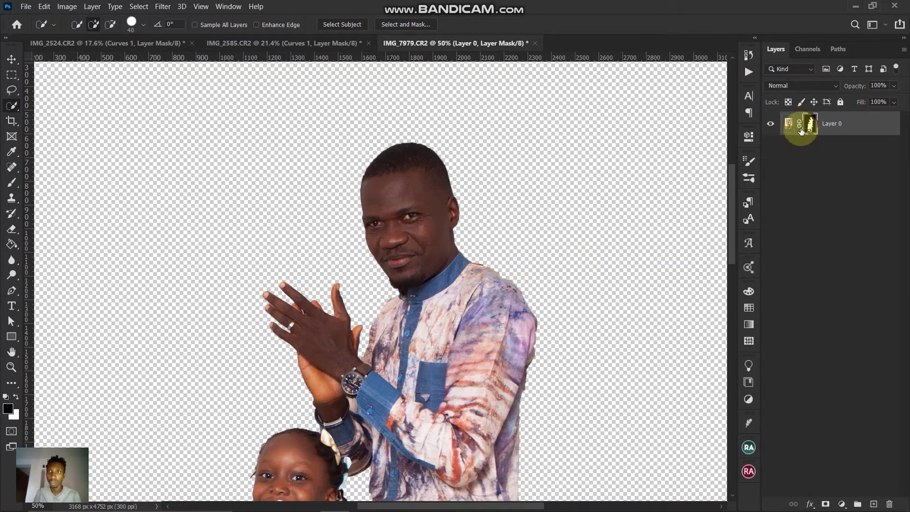
pyautogui.click(396, 26)
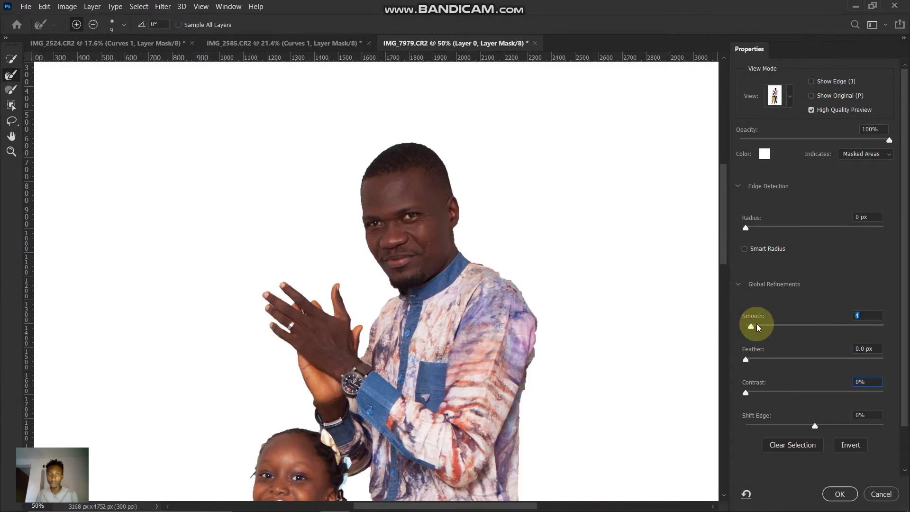
pyautogui.hotkey('ctrl', '+')
pyautogui.hotkey('ctrl', '+')
pyautogui.hotkey('ctrl', '+')
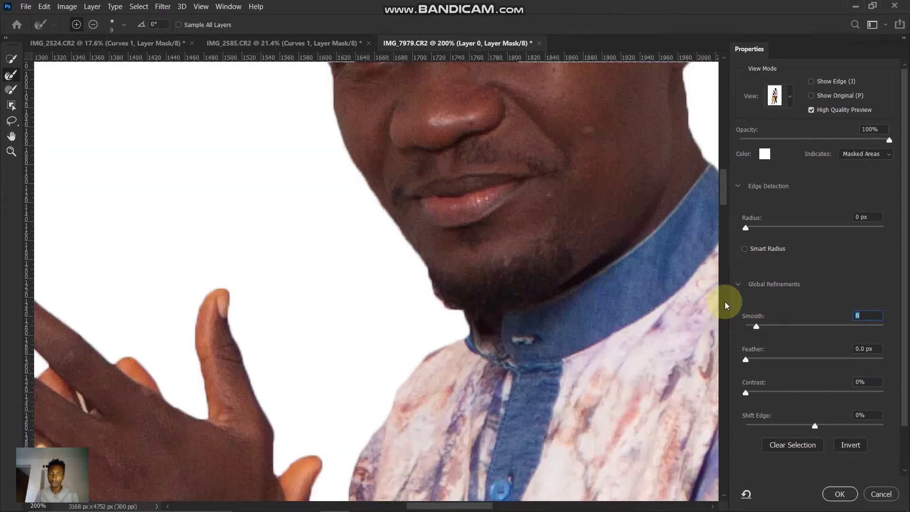
pyautogui.click(761, 328)
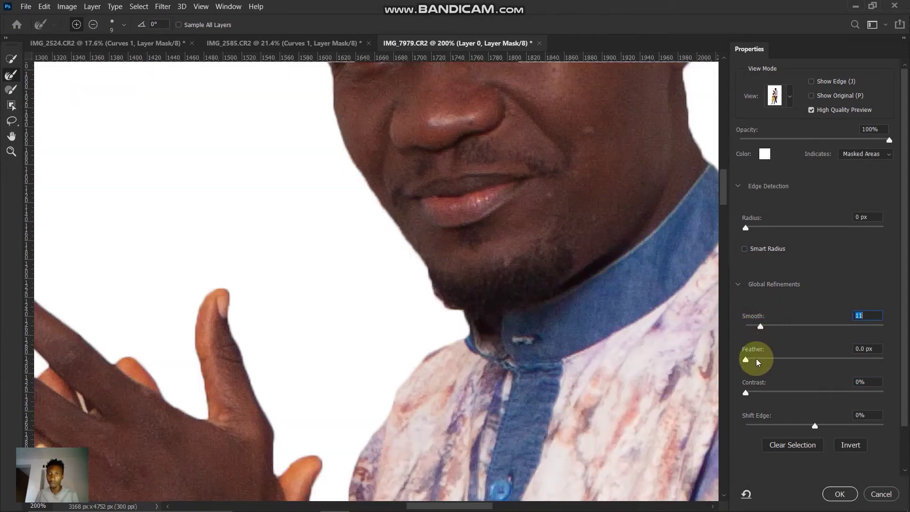
pyautogui.click(757, 361)
pyautogui.click(755, 392)
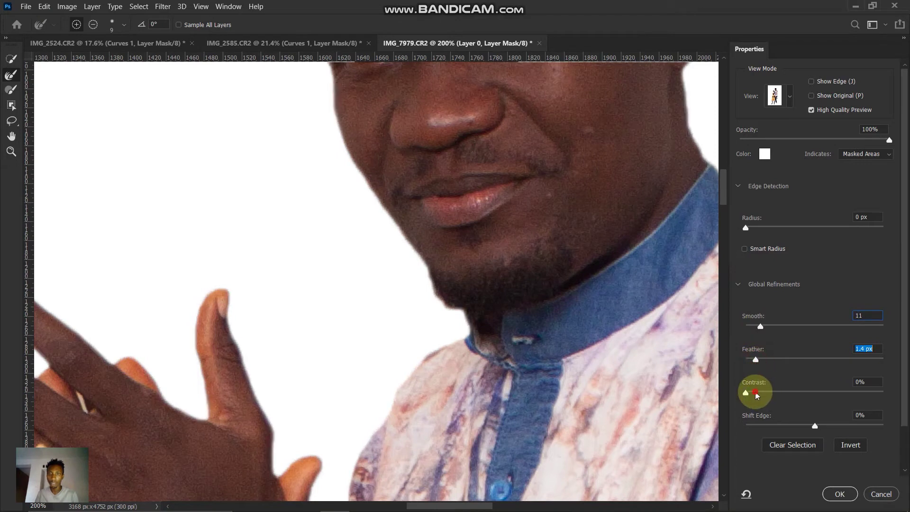
pyautogui.click(784, 393)
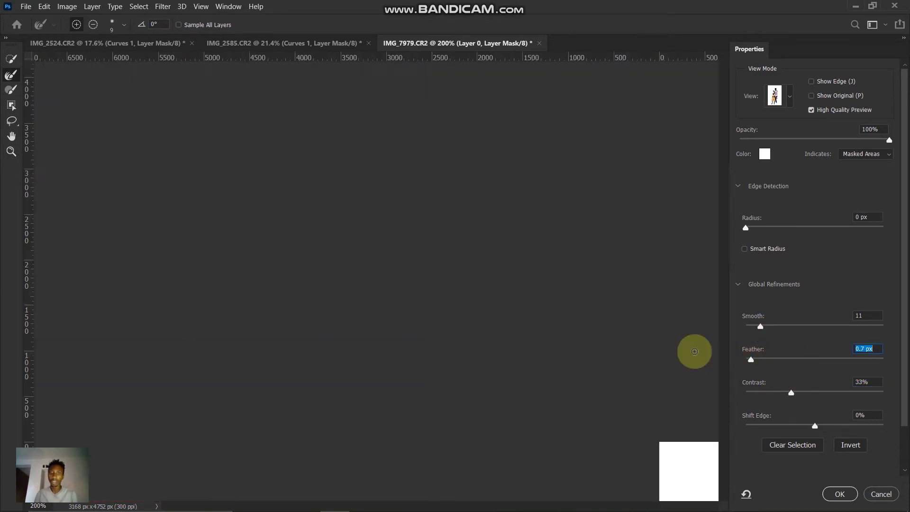
pyautogui.click(851, 494)
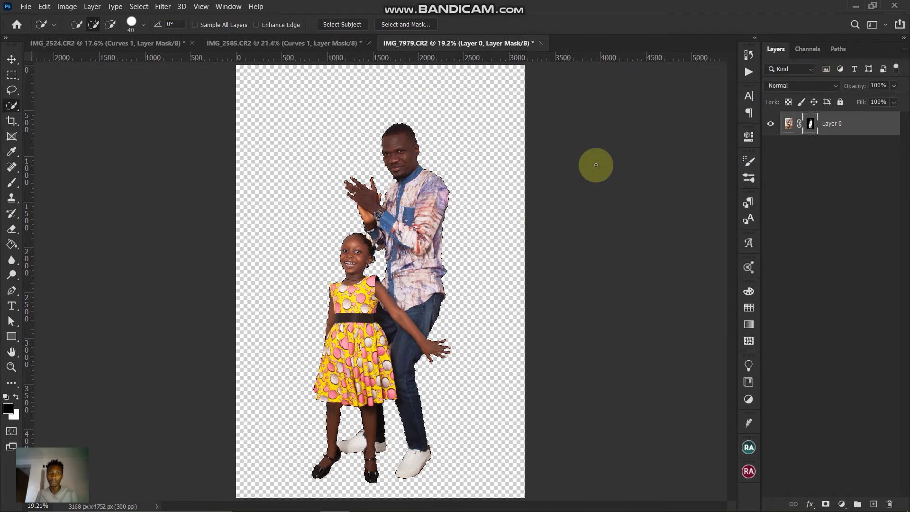
# Paste the copied brown studio backdrop into IMG_7979.CR2 as a new layer
pyautogui.hotkey('ctrl', 'v')
pyautogui.hotkey('ctrl', 't')
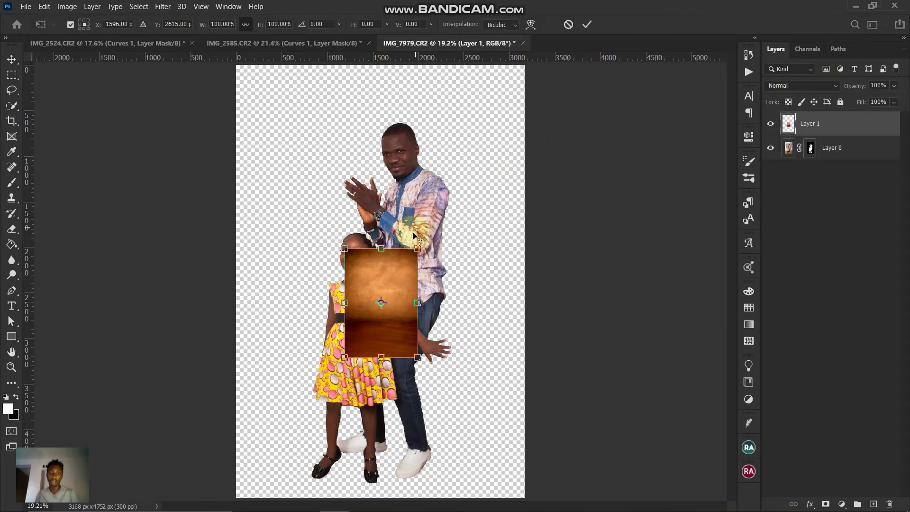
pyautogui.moveTo(421, 248); pyautogui.dragTo(542, 62)
pyautogui.moveTo(498, 147)
pyautogui.mouseDown()
pyautogui.moveTo(497, 134)
pyautogui.moveTo(499, 144)
pyautogui.mouseUp()
pyautogui.press('Escape')
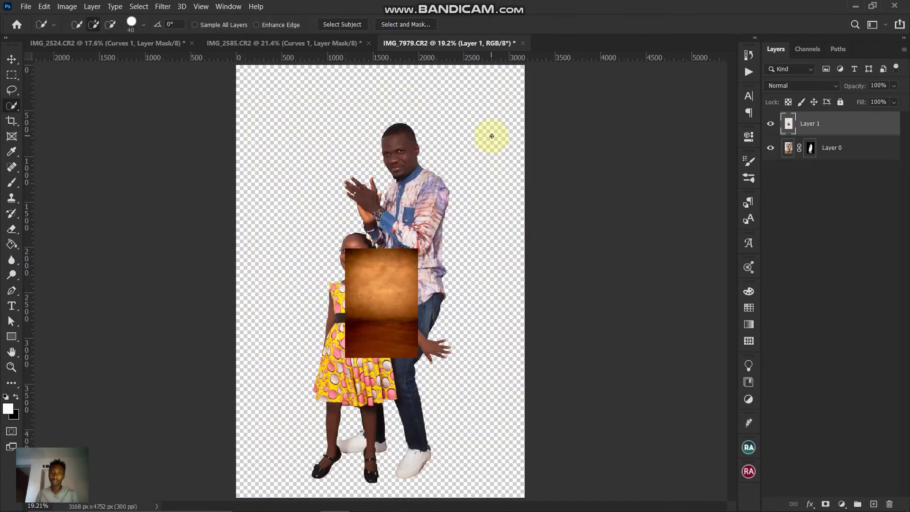
# Scale the pasted backdrop to about 450% so it covers the canvas, and place its layer beneath the cut-out
pyautogui.hotkey('ctrl', 't')
pyautogui.moveTo(418, 249); pyautogui.dragTo(553, 58)
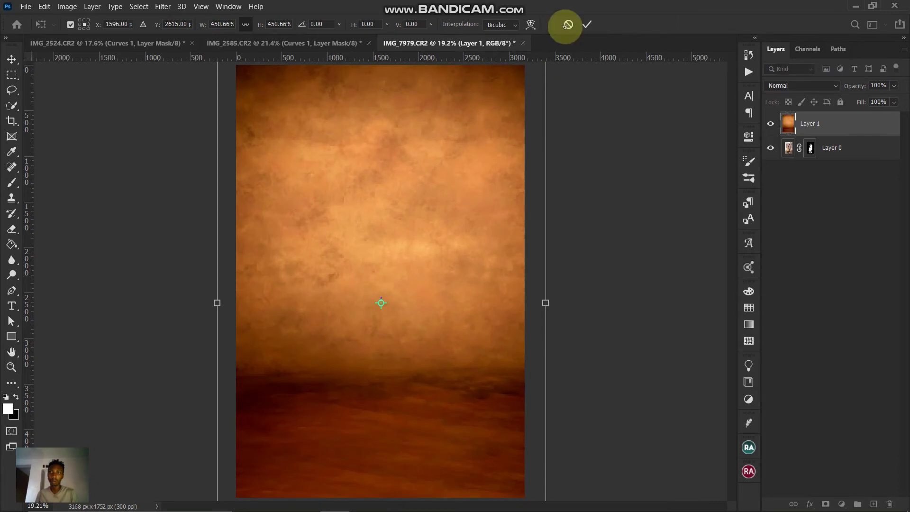
pyautogui.click(586, 24)
pyautogui.moveTo(819, 162); pyautogui.dragTo(820, 119)
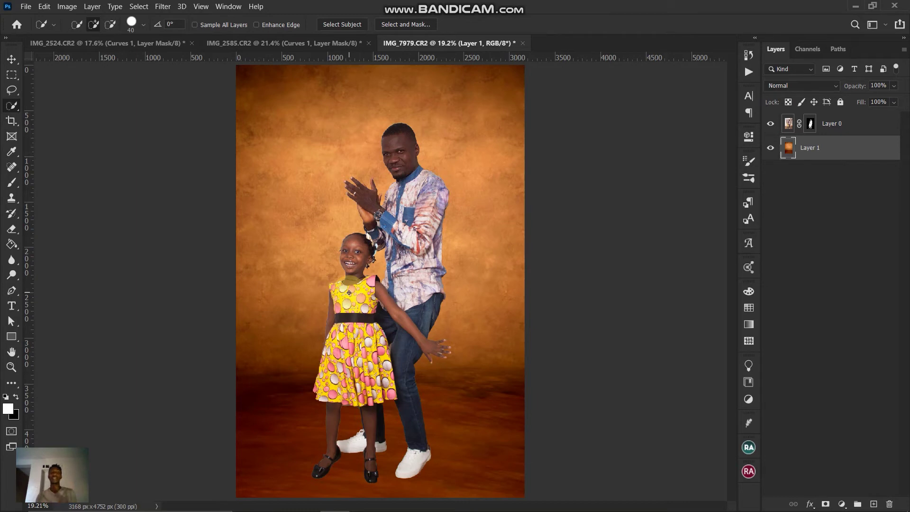
# Shift the backdrop down behind the subjects and crop the empty strip off the image's upper edge, to 3168 x 4352 px
pyautogui.press('v')
pyautogui.moveTo(478, 148); pyautogui.dragTo(479, 189)
pyautogui.press('c')
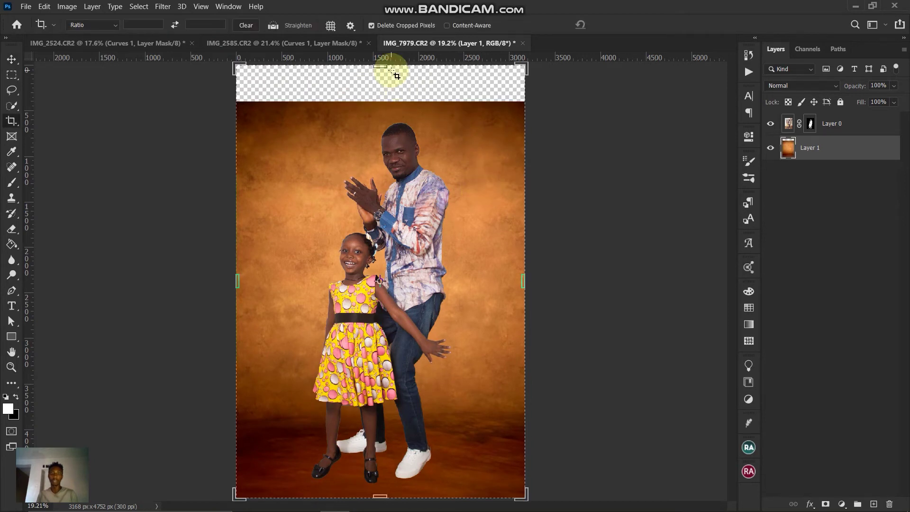
pyautogui.moveTo(382, 69); pyautogui.dragTo(382, 90)
pyautogui.press('Return')
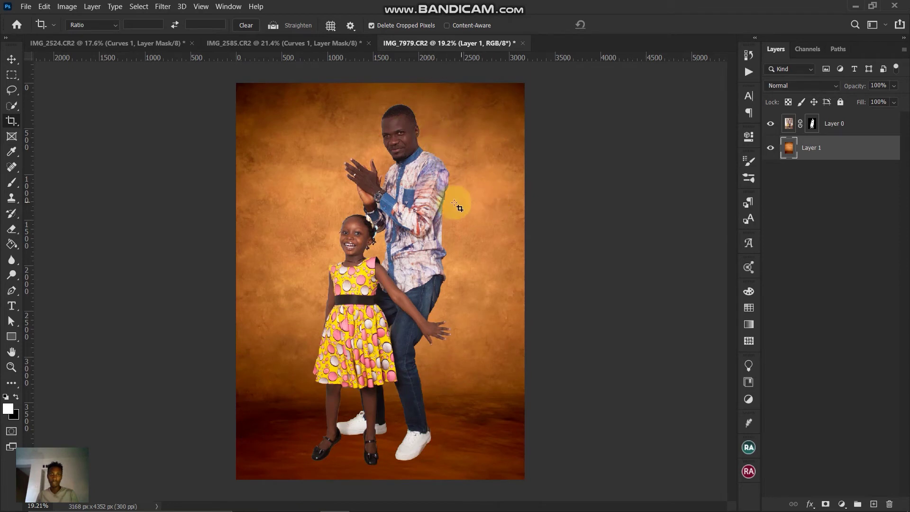
pyautogui.press('v')
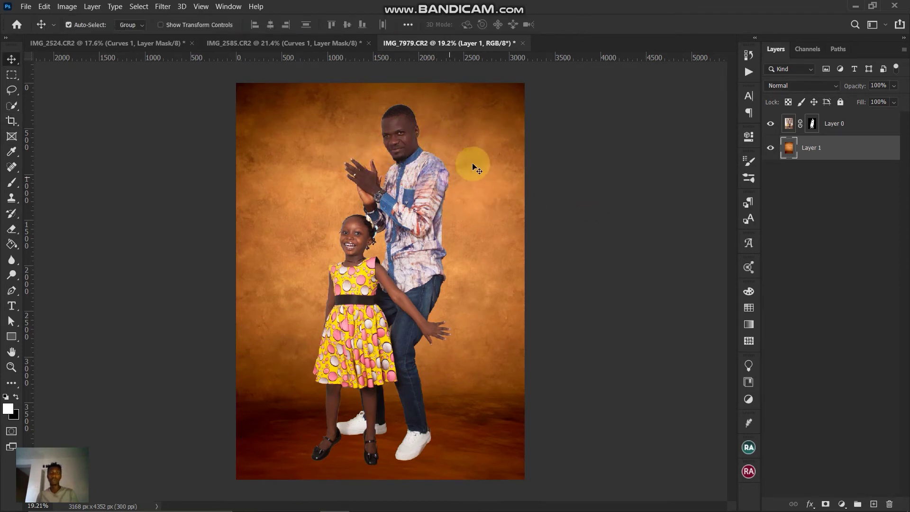
# Switch to the browser, look through more brown studio backgrounds and preview the related "Studio background TX 20" image
pyautogui.hotkey('alt', 'Tab')
pyautogui.scroll(-4, 237, 266)
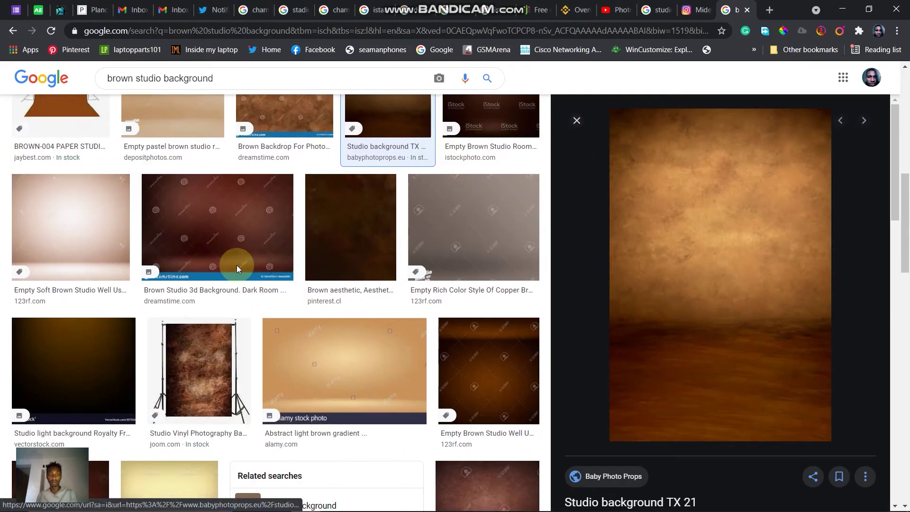
pyautogui.scroll(-10, 237, 269)
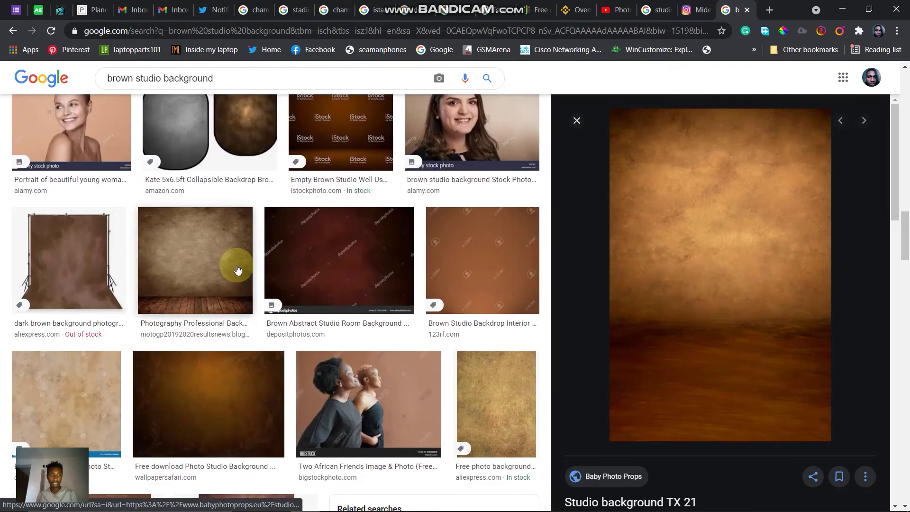
pyautogui.scroll(5, 237, 269)
pyautogui.scroll(-7, 319, 256)
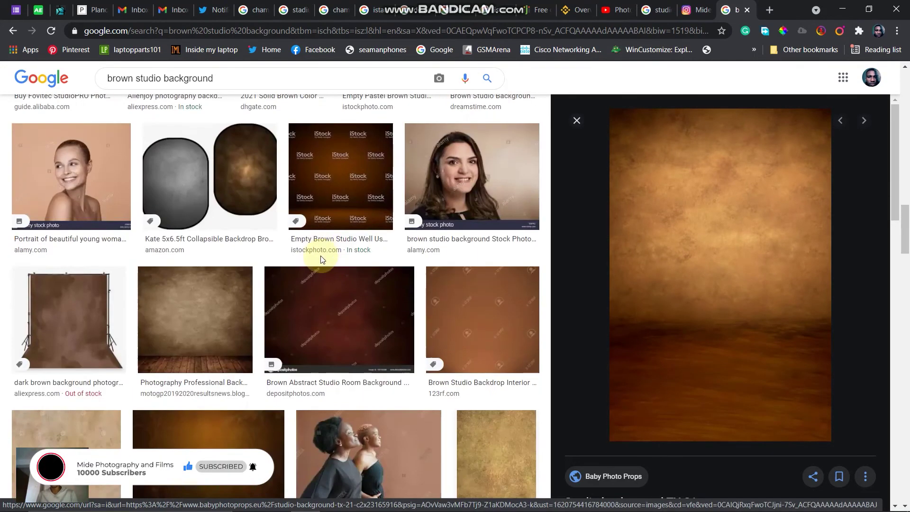
pyautogui.scroll(-2, 717, 279)
pyautogui.scroll(-8, 718, 279)
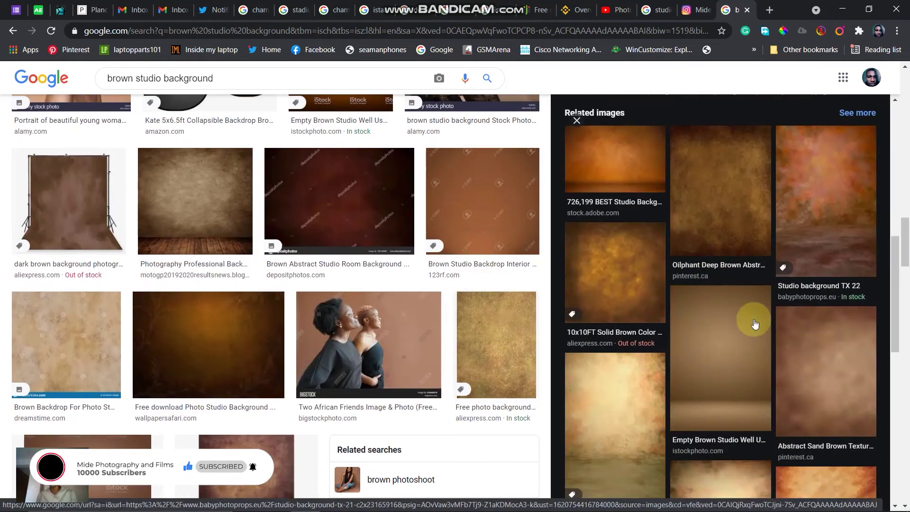
pyautogui.scroll(-8, 726, 362)
pyautogui.click(622, 222)
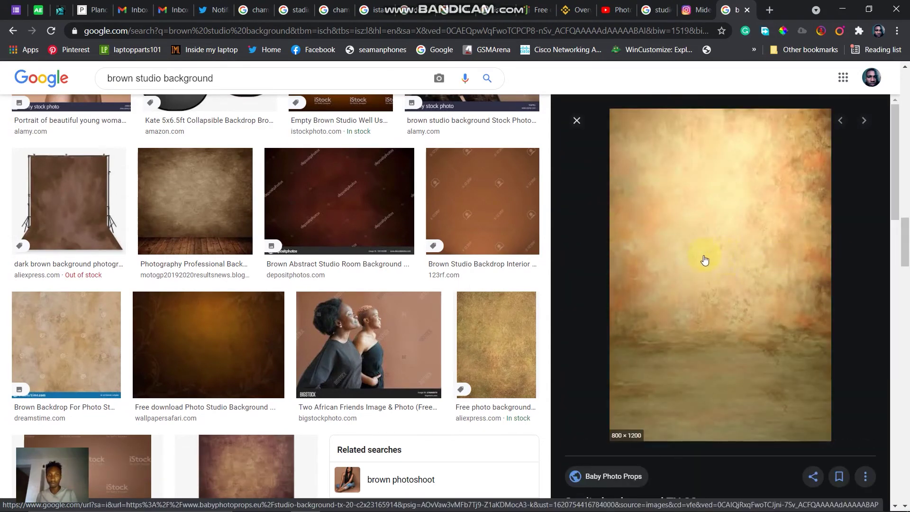
# Copy the previewed Studio background TX 20 image and paste it into IMG_7979.CR2 as a new layer beneath the cut-out
pyautogui.rightClick(778, 243)
pyautogui.click(758, 402)
pyautogui.hotkey('alt', 'Tab')
pyautogui.hotkey('ctrl', 'v')
# Scale the pasted cream and brown backdrop from its centre until it covers the whole canvas
pyautogui.hotkey('ctrl', 't')
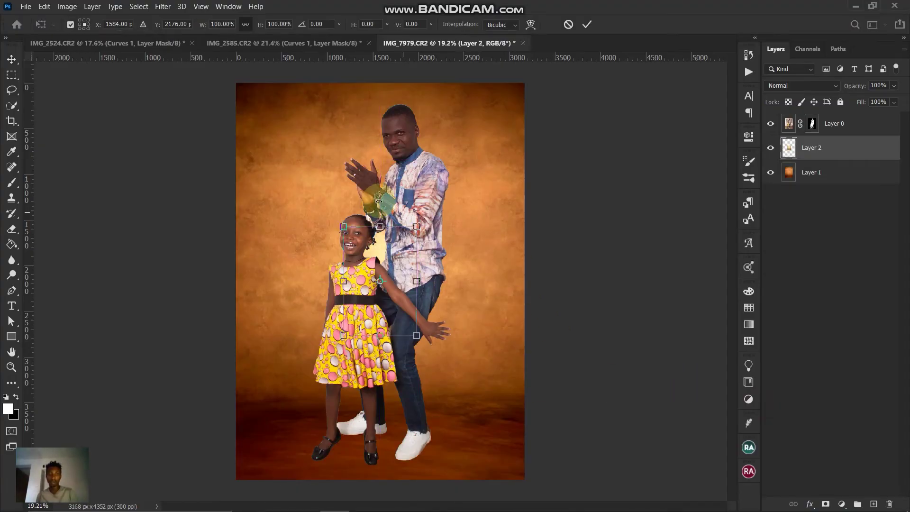
pyautogui.moveTo(416, 223); pyautogui.dragTo(552, 77)
pyautogui.press('Return')
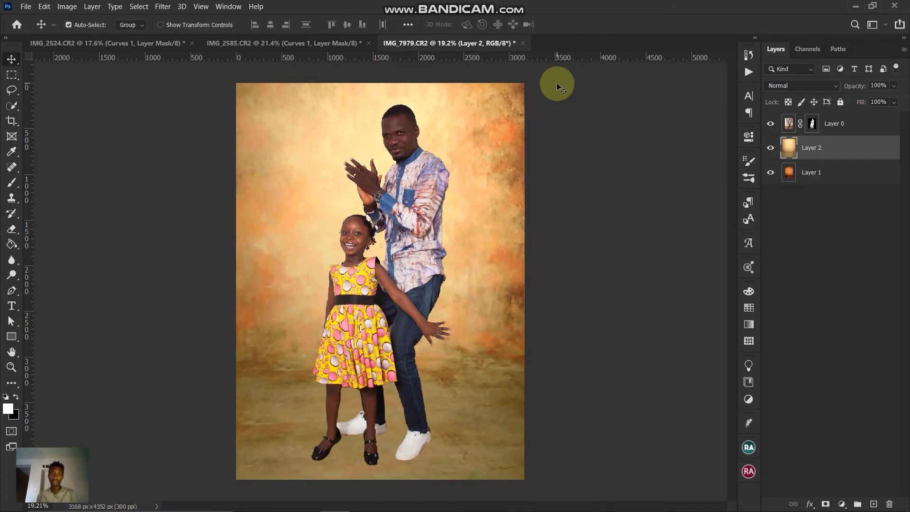
# Copy the 5X7FT Abstract Brown Studio Vinyl Cloth image from the browser results and return to IMG_7979.CR2 to paste it beneath the cut-out
pyautogui.hotkey('alt', 'Tab')
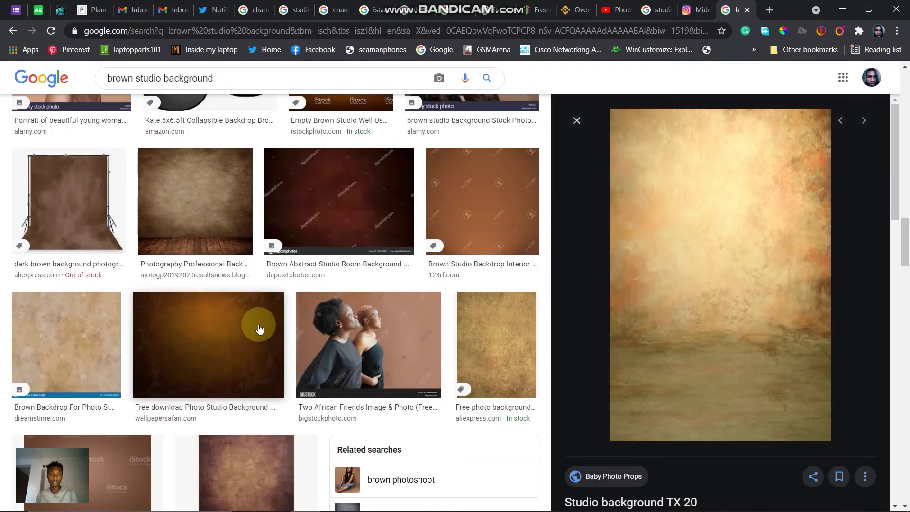
pyautogui.scroll(-3, 245, 330)
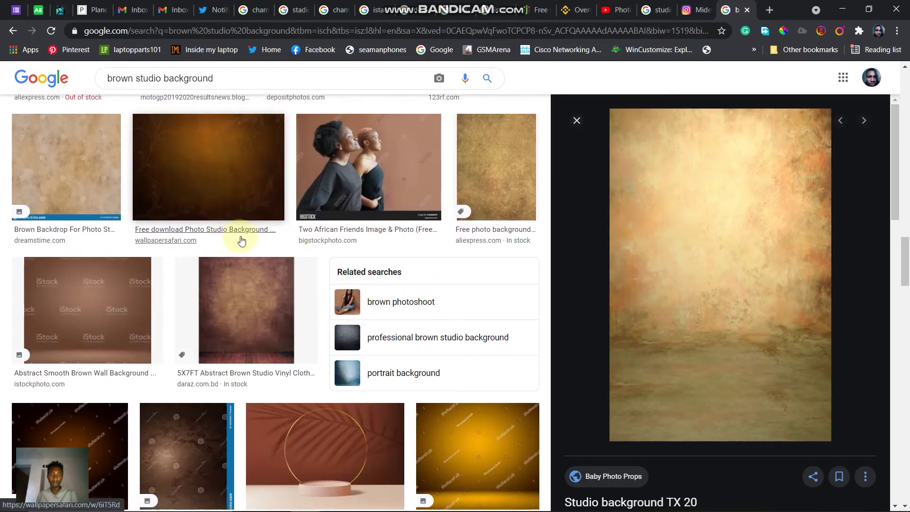
pyautogui.click(265, 299)
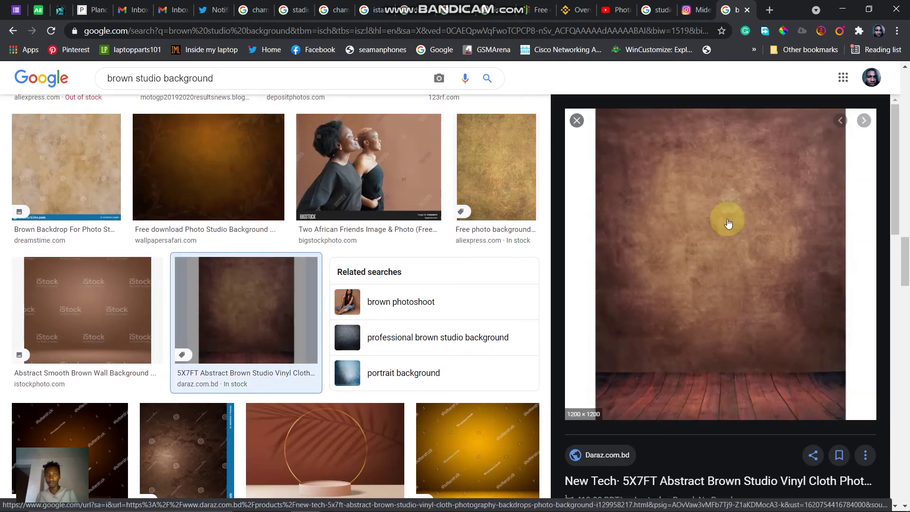
pyautogui.rightClick(728, 224)
pyautogui.click(747, 372)
pyautogui.hotkey('alt', 'Tab')
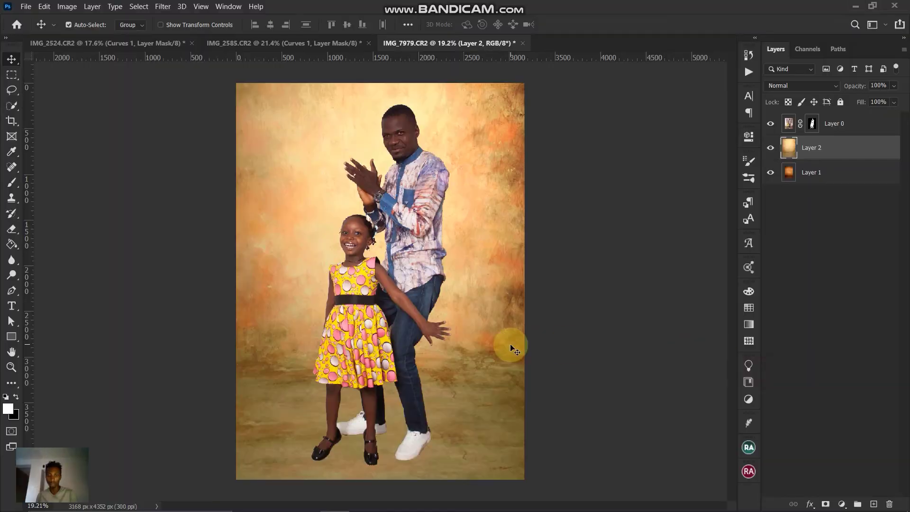
# Try the wood-floor backdrop scaled to about 377% behind the subjects, and discard it
pyautogui.hotkey('ctrl', 't')
pyautogui.moveTo(434, 227); pyautogui.dragTo(565, 56)
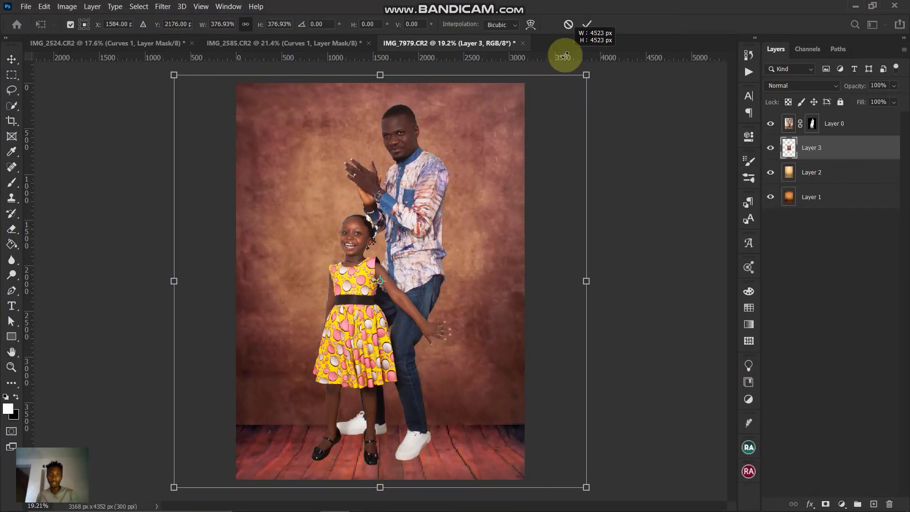
pyautogui.moveTo(511, 165)
pyautogui.mouseDown()
pyautogui.moveTo(511, 230)
pyautogui.moveTo(520, 145)
pyautogui.moveTo(514, 175)
pyautogui.moveTo(521, 166)
pyautogui.mouseUp()
pyautogui.press('Return')
pyautogui.press('Delete')
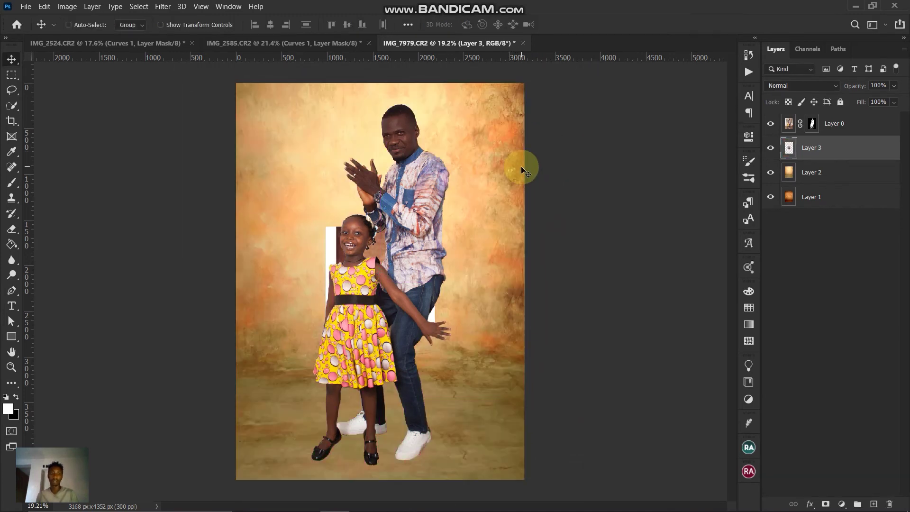
# Switch to the browser, look through professional brown studio background images and preview the related 800 × 1200 brown backdrop from Baby Photo Props
pyautogui.hotkey('alt', 'Tab')
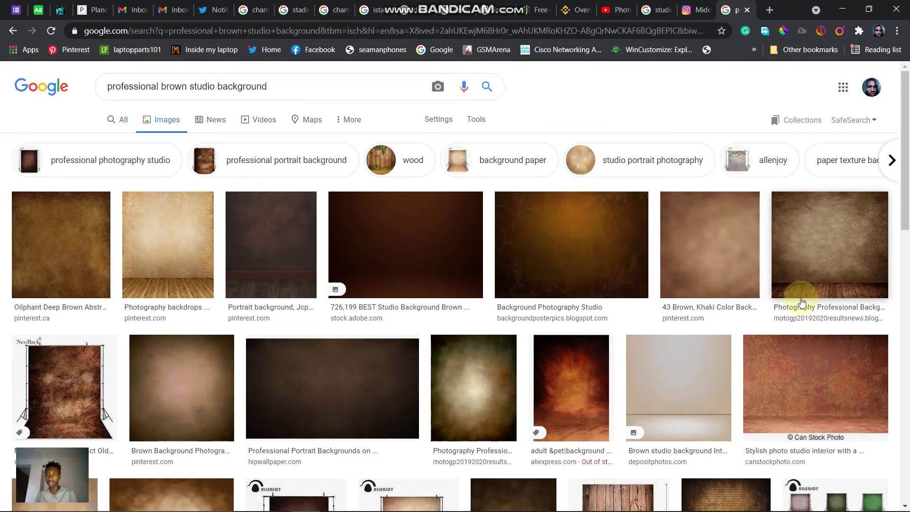
pyautogui.scroll(-3, 484, 334)
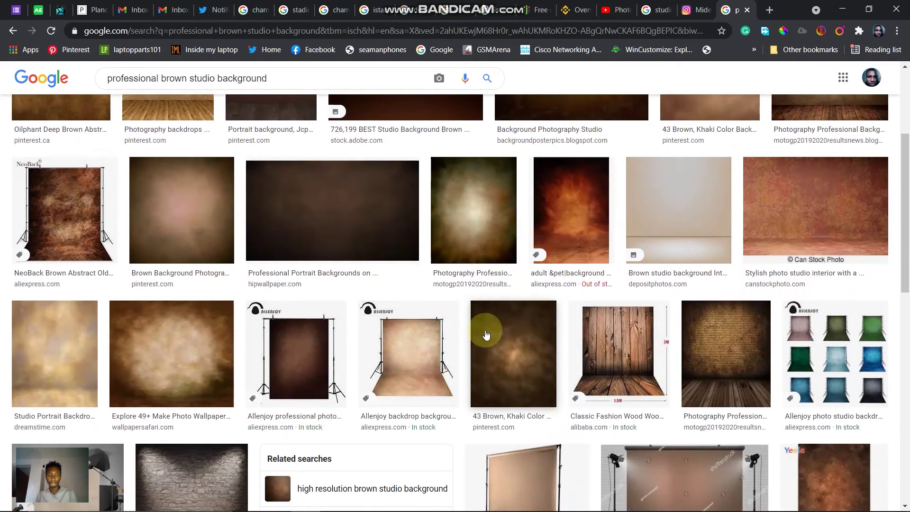
pyautogui.scroll(-3, 486, 335)
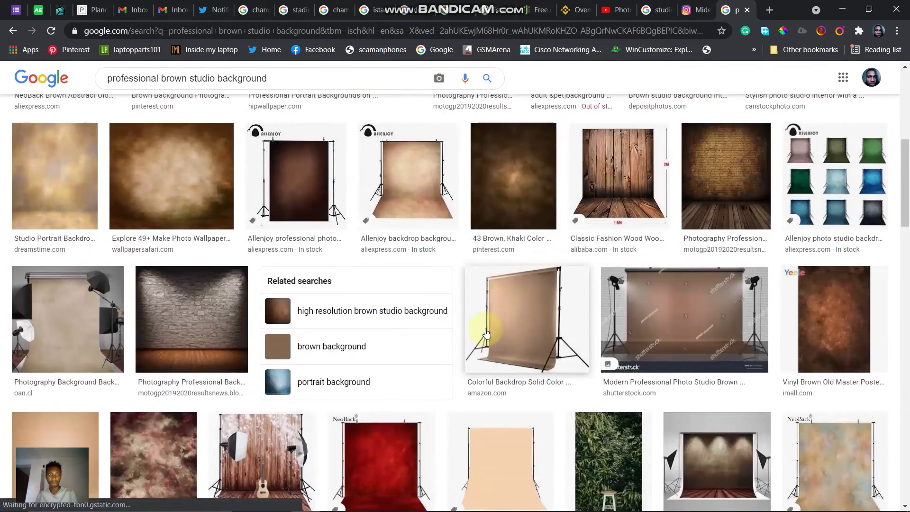
pyautogui.click(179, 187)
pyautogui.scroll(-5, 787, 341)
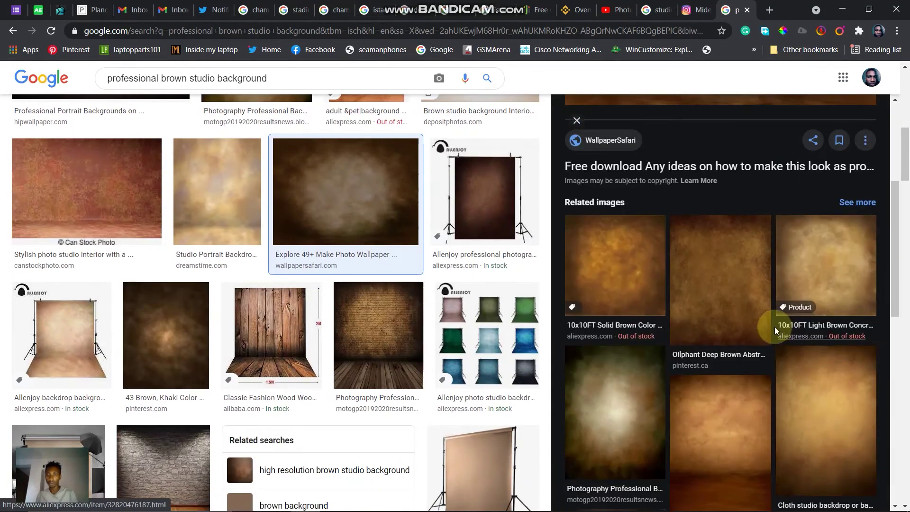
pyautogui.scroll(-3, 754, 316)
pyautogui.click(738, 281)
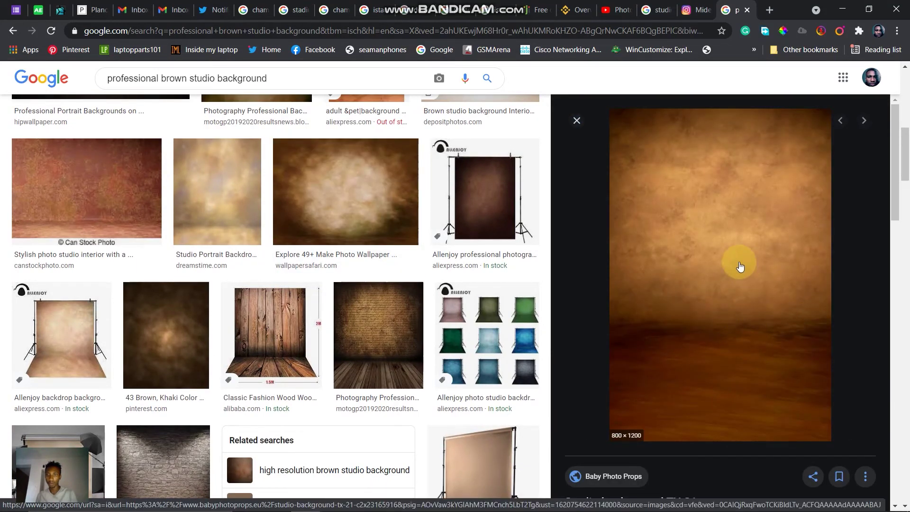
# Copy the previewed Baby Photo Props backdrop and paste it into IMG_7979.CR2 beneath the cut-out
pyautogui.rightClick(740, 263)
pyautogui.click(752, 416)
pyautogui.hotkey('alt', 'Tab')
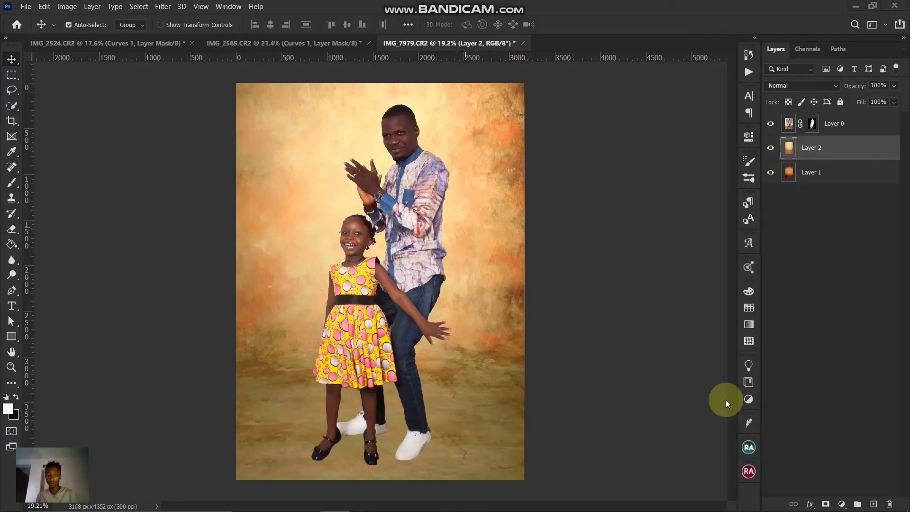
pyautogui.hotkey('ctrl', 'v')
# Try the newly pasted backdrop enlarged to cover the canvas, and remove it from the document
pyautogui.hotkey('ctrl', 't')
pyautogui.moveTo(417, 227); pyautogui.dragTo(558, 85)
pyautogui.press('Return')
pyautogui.press('Delete')
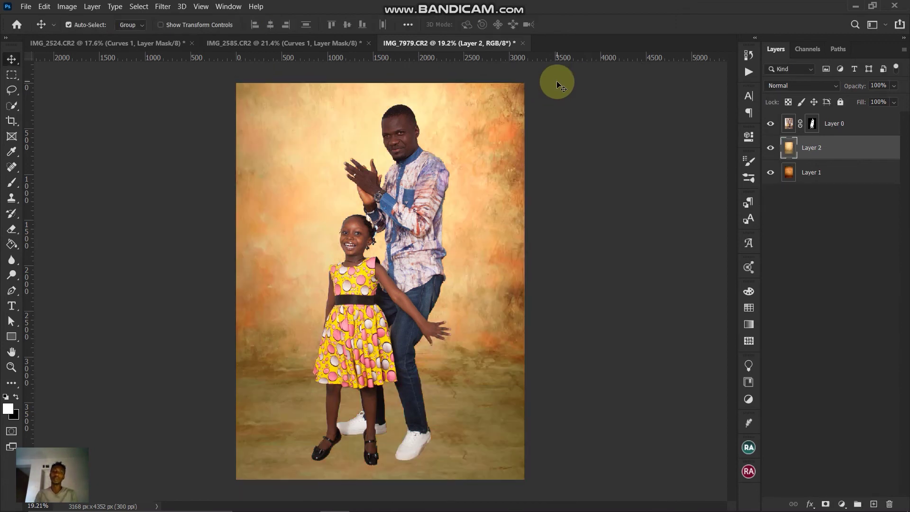
# Move the cut-out man and girl slightly down on the backdrop and make Layer 0's mask active
pyautogui.moveTo(434, 230); pyautogui.dragTo(414, 237)
pyautogui.click(818, 133)
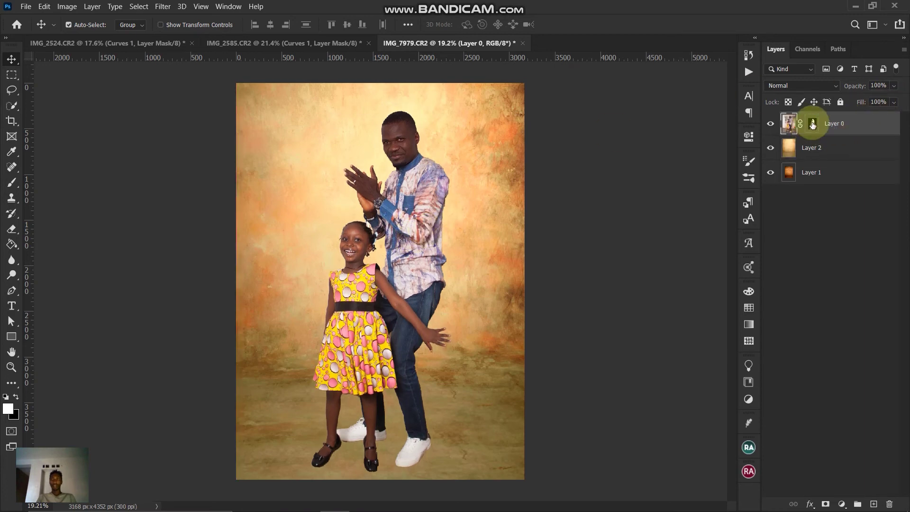
# Smooth the ragged mask edge at the toe of the girl's front black shoe using the Eraser at 50 px and 100% hardness
pyautogui.hotkey('ctrl', '+')
pyautogui.hotkey('ctrl', '+')
pyautogui.hotkey('ctrl', '+')
pyautogui.hotkey('ctrl', '+')
pyautogui.hotkey('ctrl', '+')
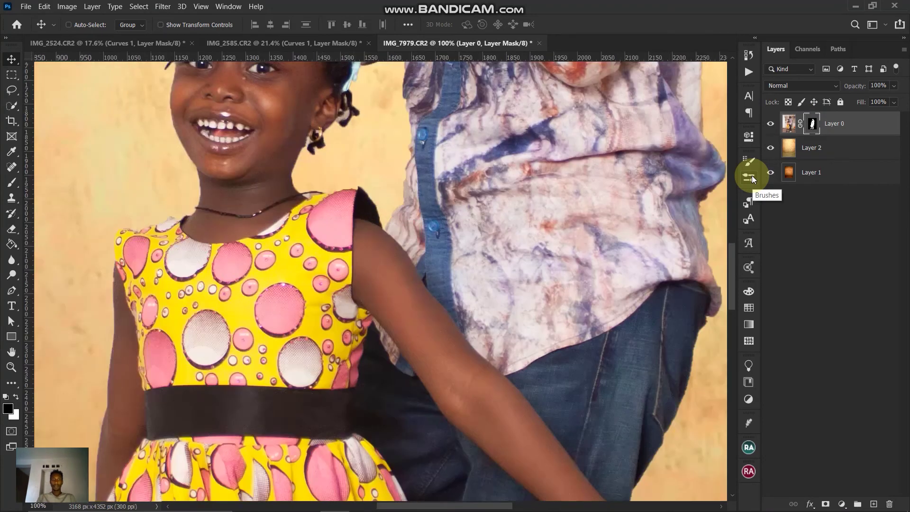
pyautogui.moveTo(406, 248); pyautogui.dragTo(446, 139)
pyautogui.moveTo(448, 294); pyautogui.dragTo(451, 112)
pyautogui.moveTo(497, 341); pyautogui.dragTo(502, 179)
pyautogui.moveTo(526, 474); pyautogui.dragTo(490, 224)
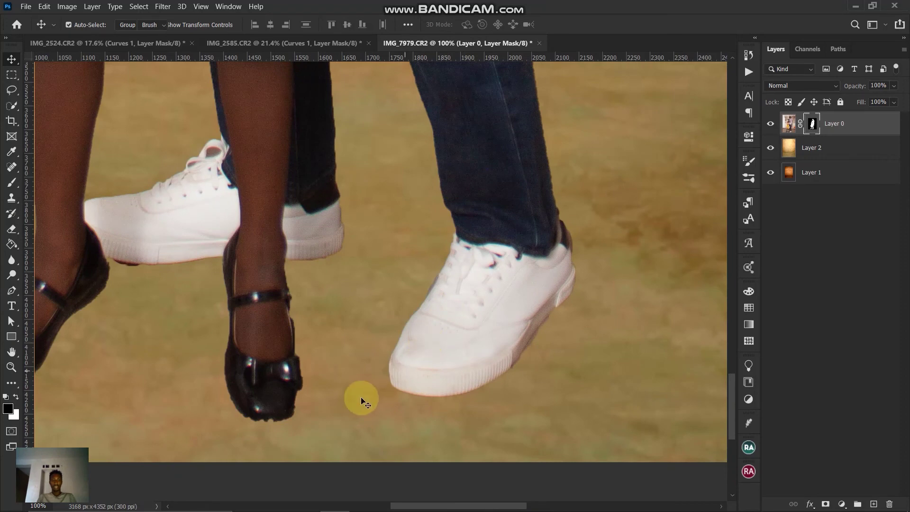
pyautogui.press('e')
pyautogui.rightClick(412, 277)
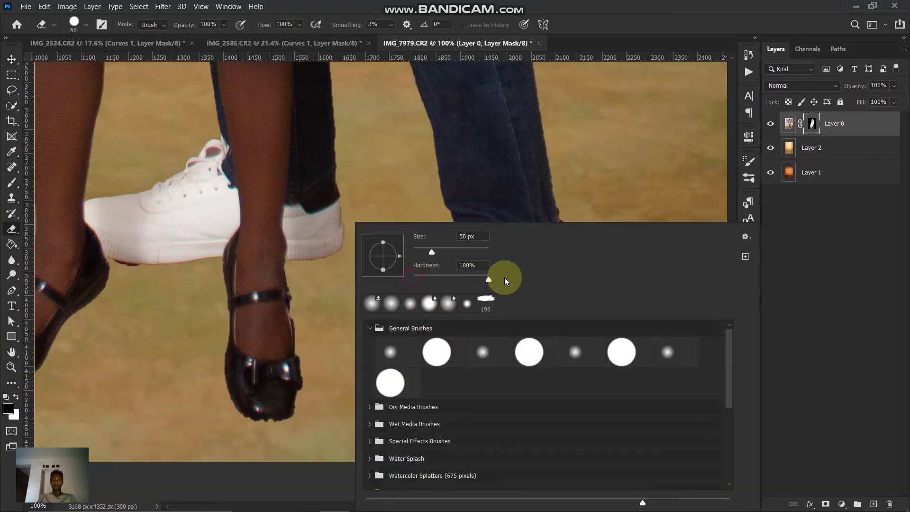
pyautogui.click(289, 397)
pyautogui.moveTo(282, 403); pyautogui.dragTo(291, 389)
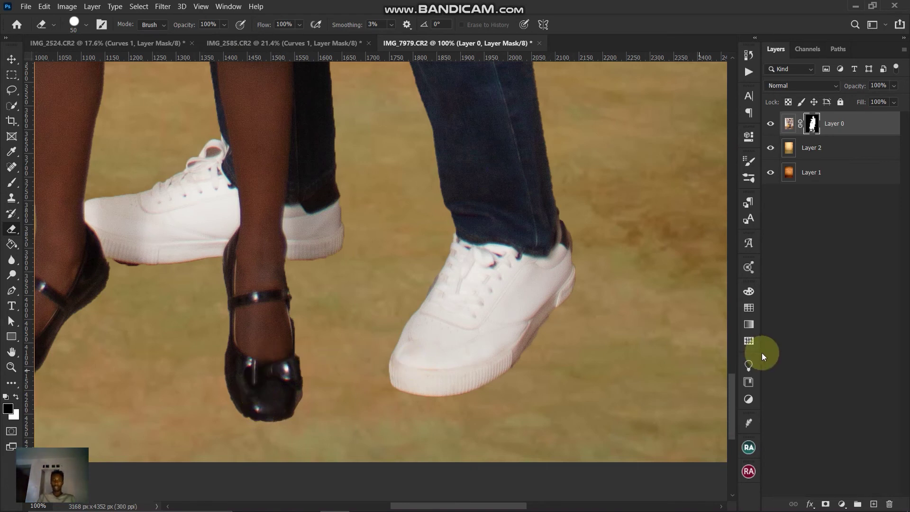
pyautogui.hotkey('ctrl', '0')
pyautogui.press('v')
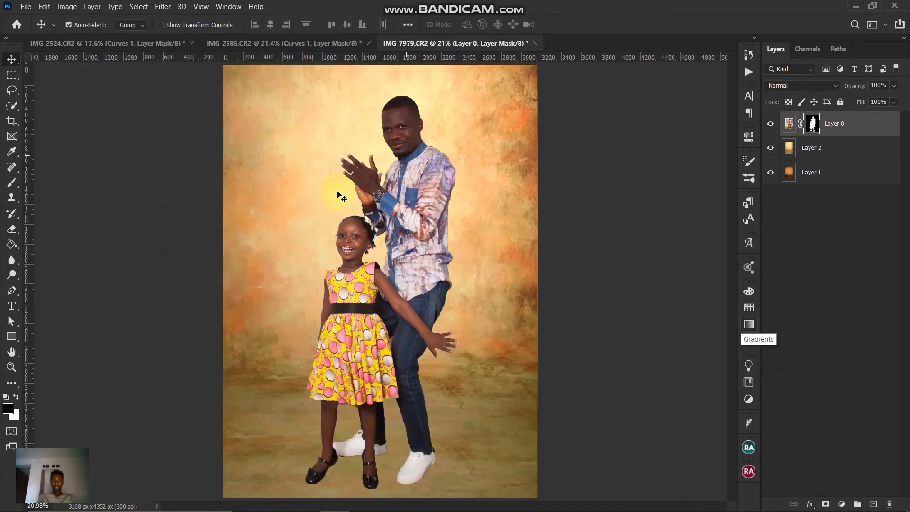